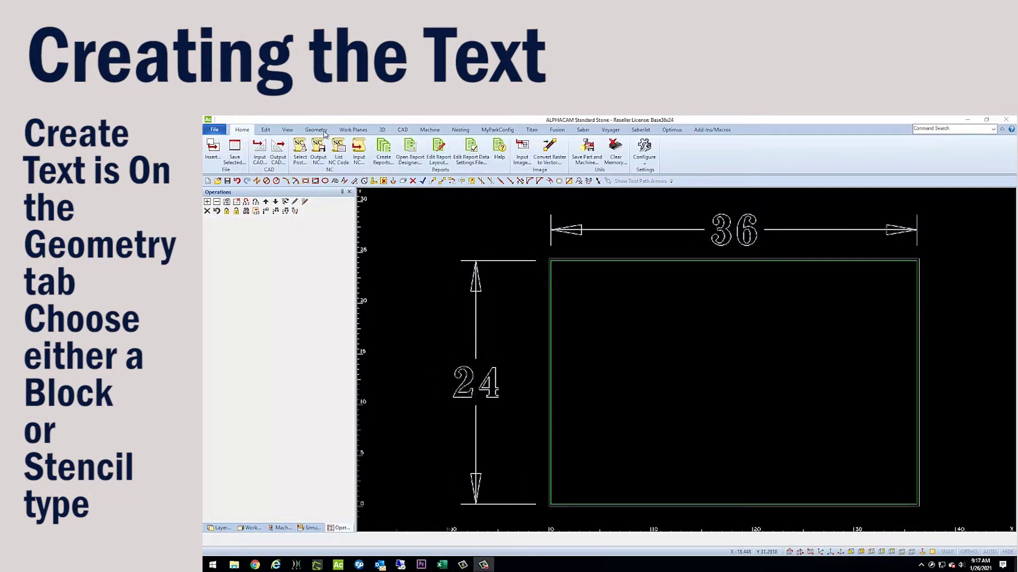
Step: Set up text with Roman font (after trying Stencil), capital height 6 and type Text
click(315, 130)
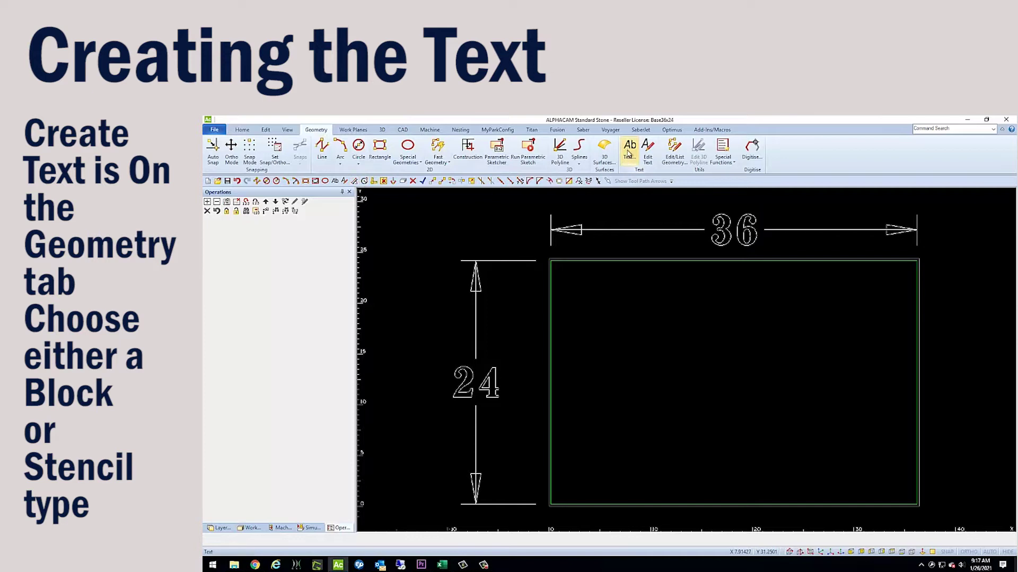
click(629, 151)
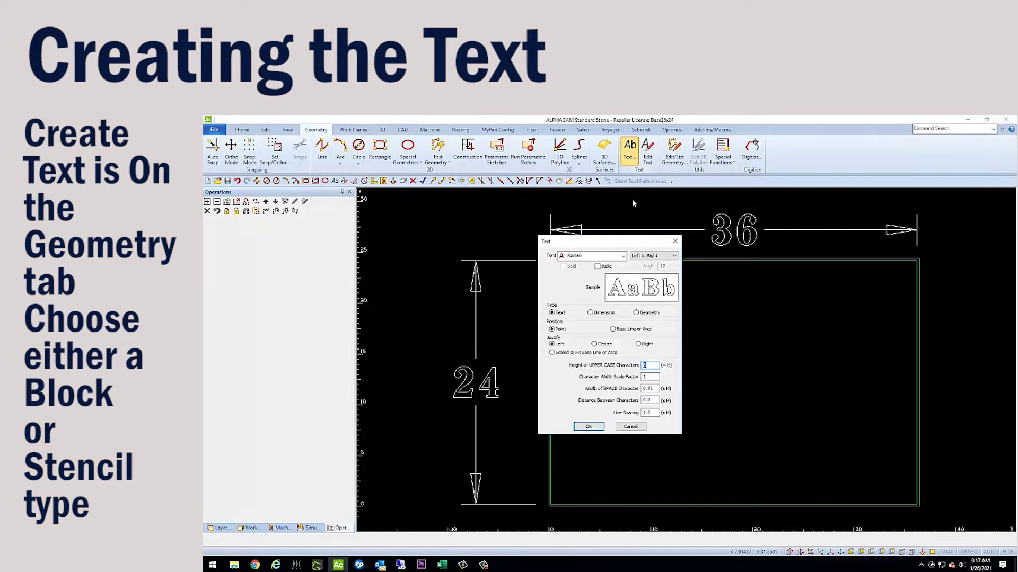
click(624, 255)
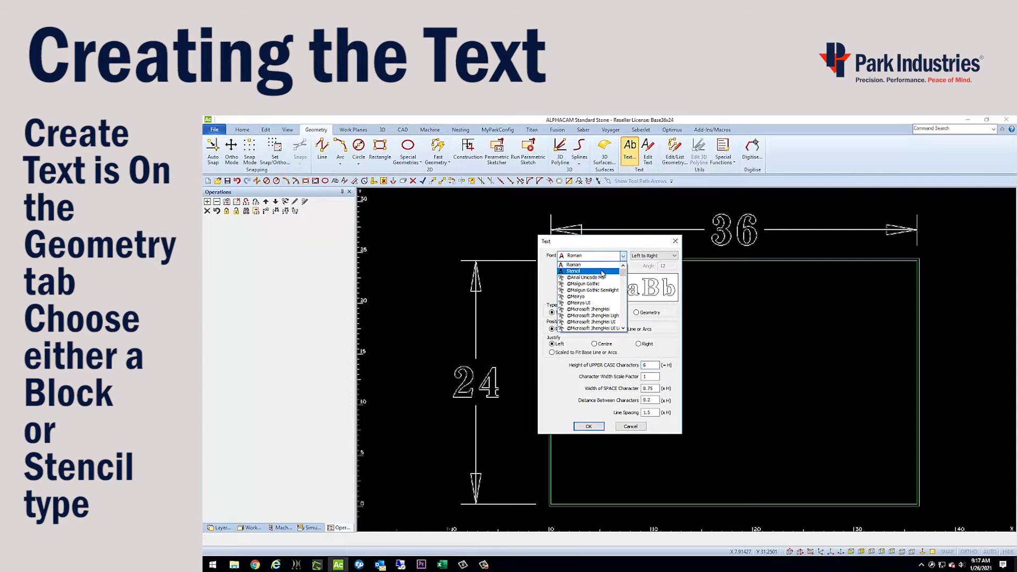
click(603, 272)
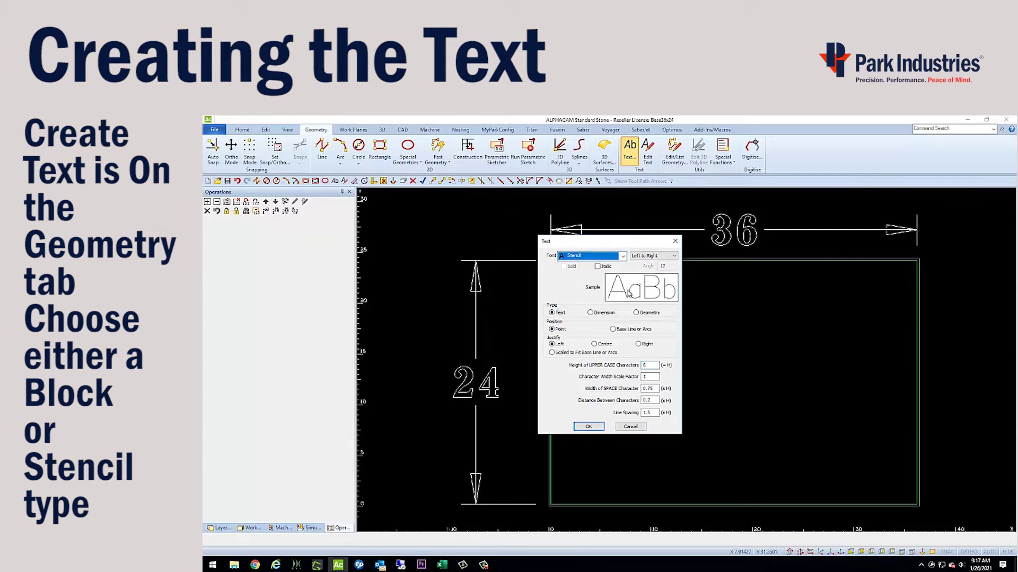
click(624, 256)
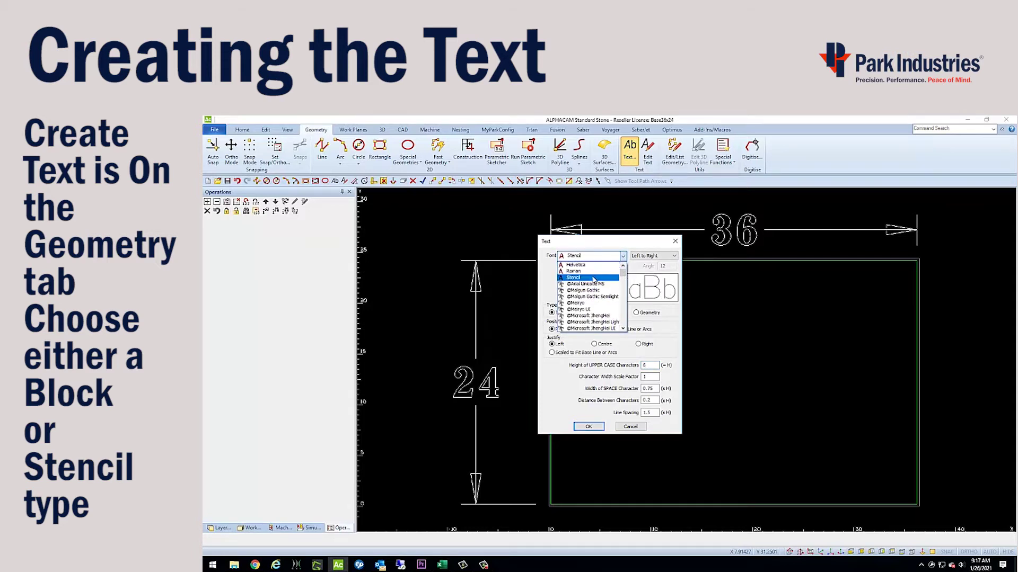
click(577, 272)
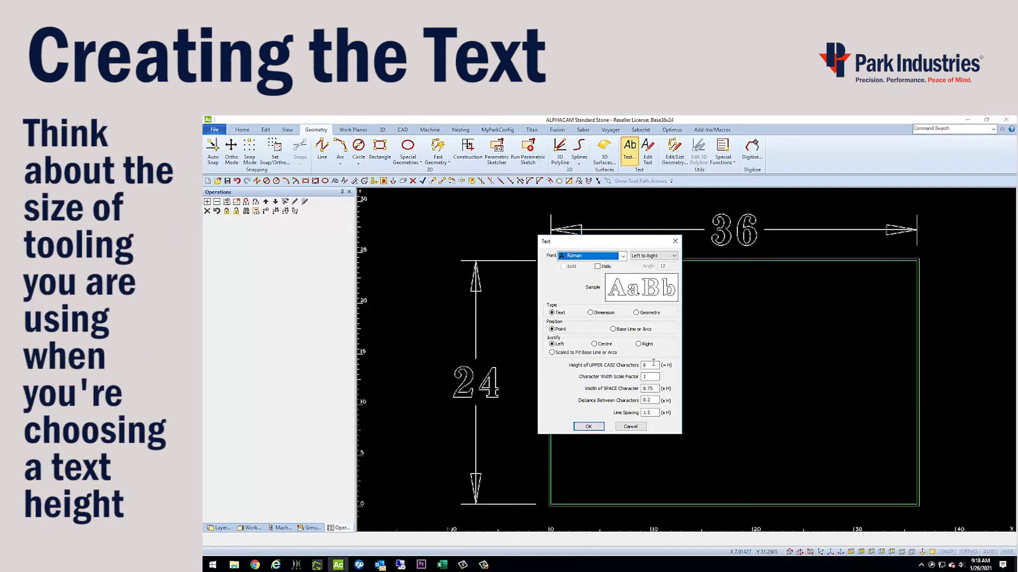
click(652, 365)
double_click(652, 365)
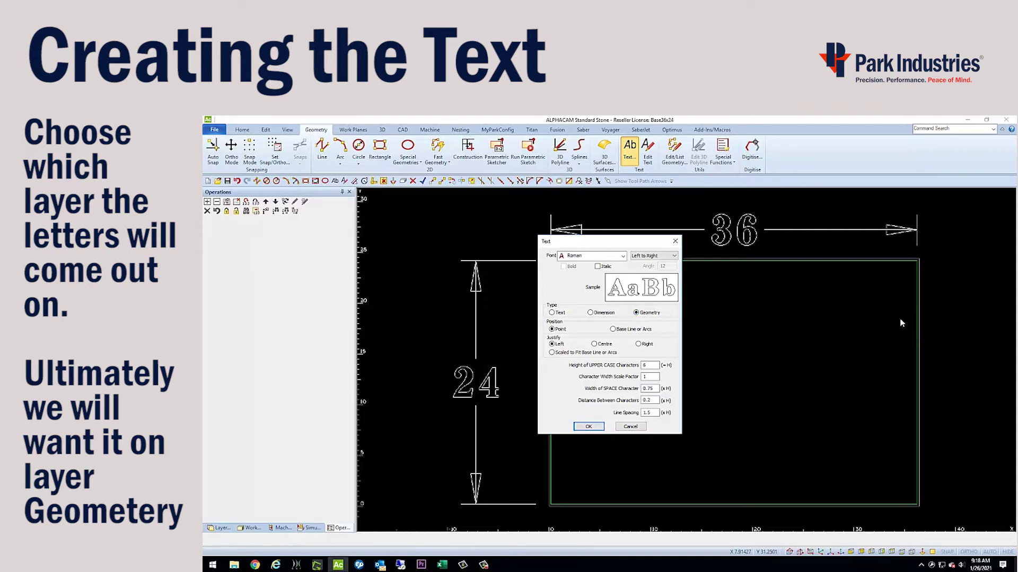
click(554, 313)
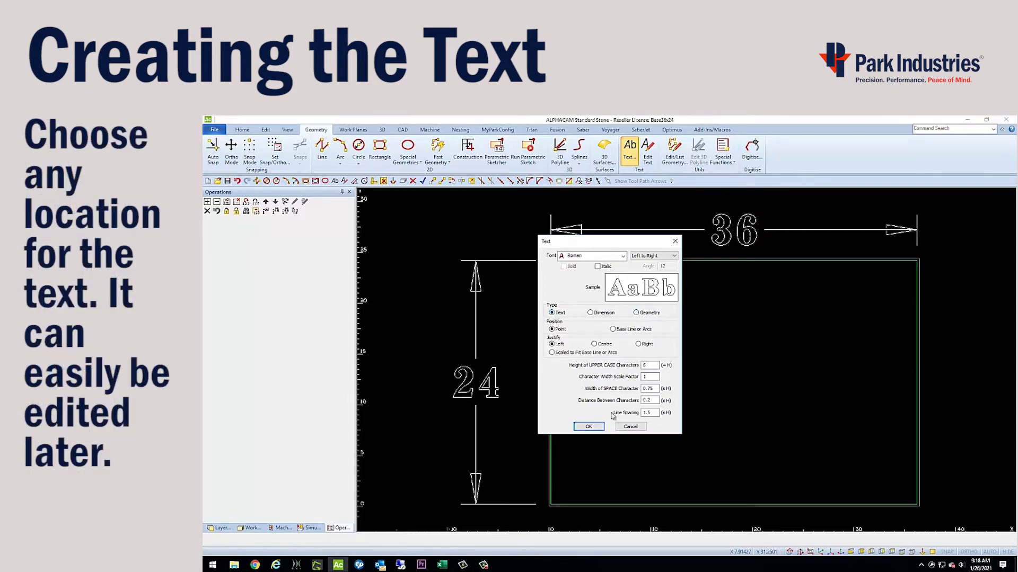
Step: Accept the text settings and place the first and last name as two lines in the blank's upper left
click(588, 427)
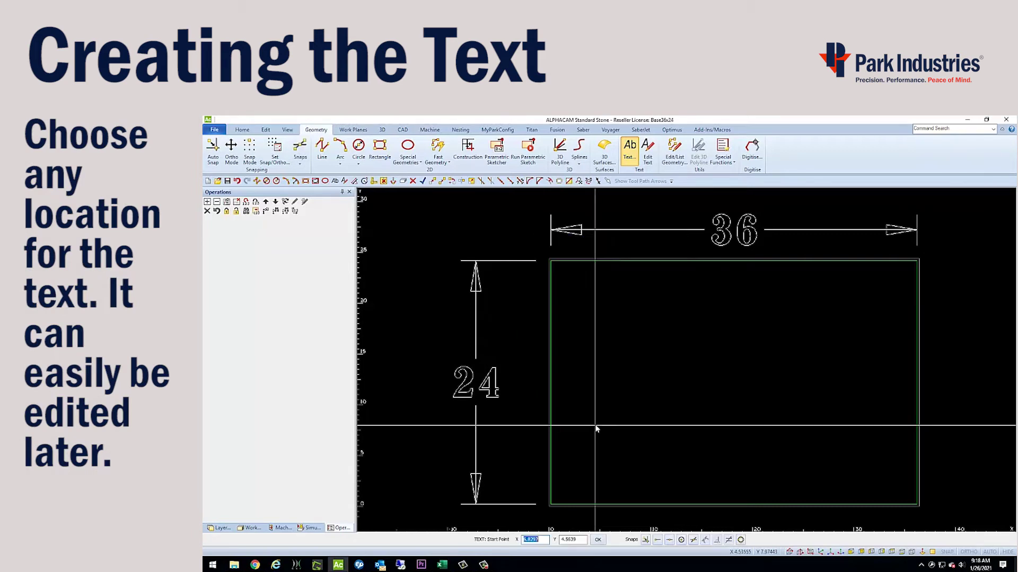
click(611, 361)
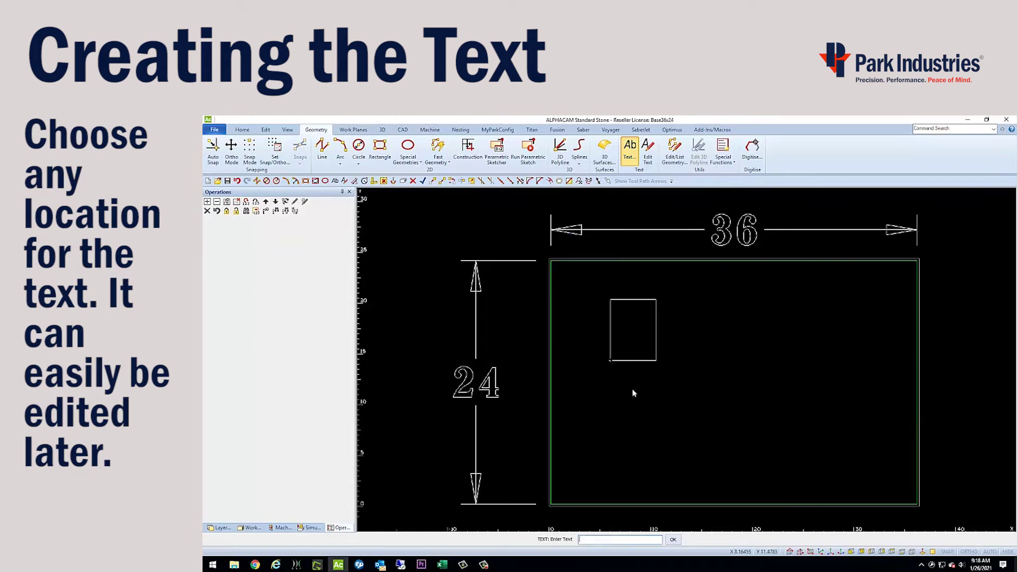
text(B)
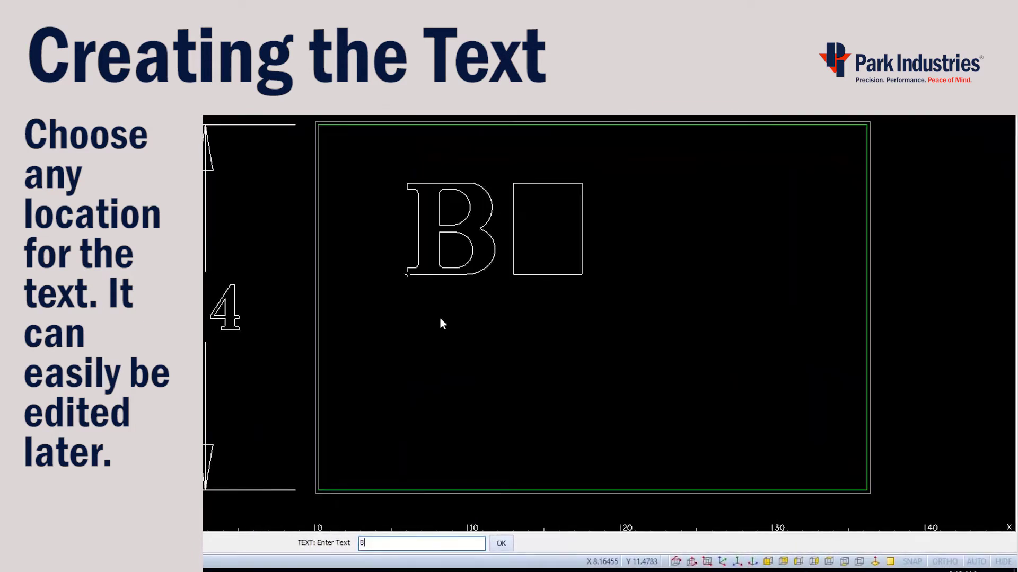
text(ob)
key(Return)
text(Smith)
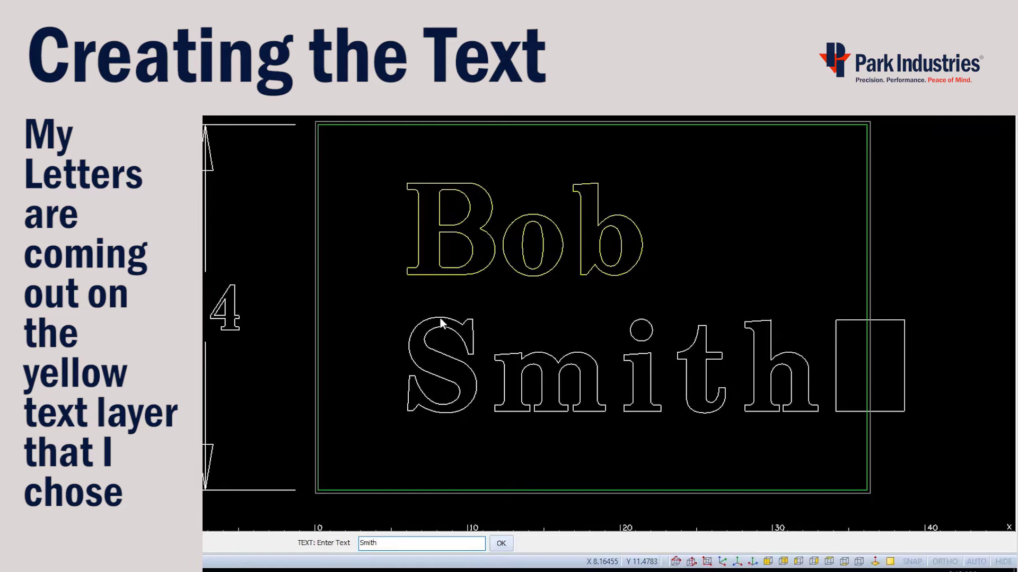
key(Return)
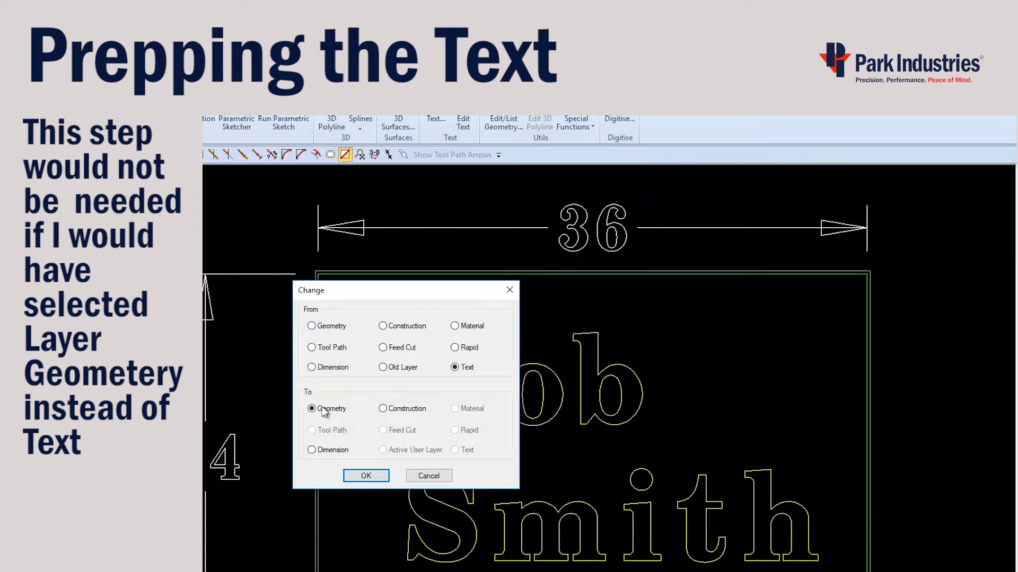
Step: Move the name lettering from the Text layer to the Geometry layer and window-select its first line
click(366, 476)
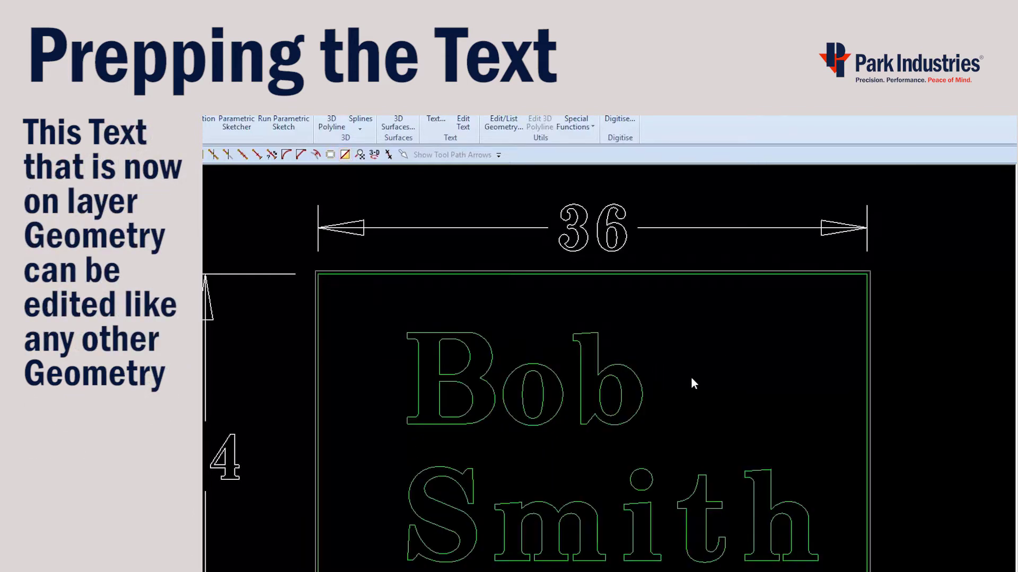
drag(806, 164, 418, 295)
key(Return)
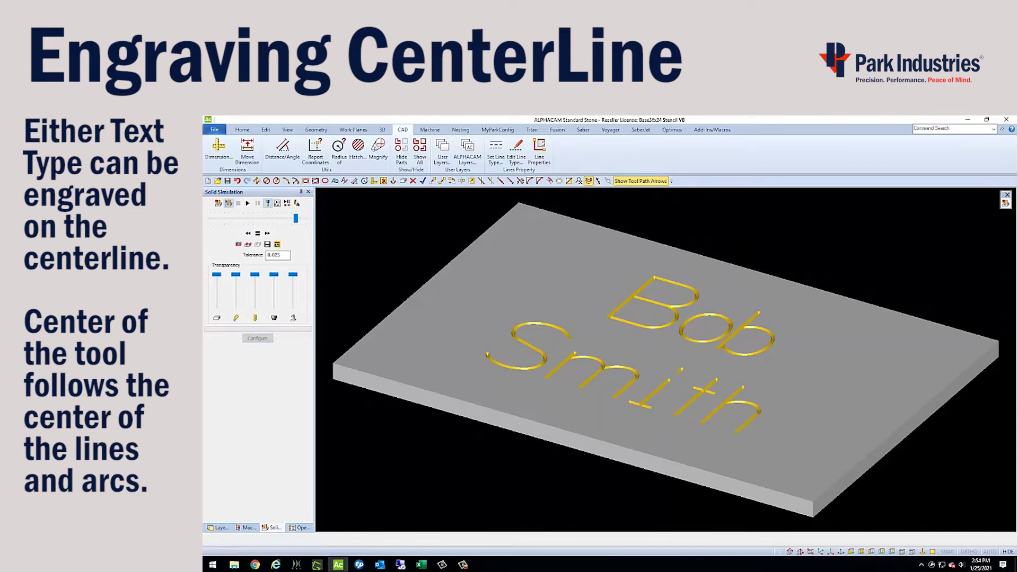
Step: Zoom and orbit the solid simulation to inspect the engraved letters in the stone slab
scroll(681, 327, up, 3)
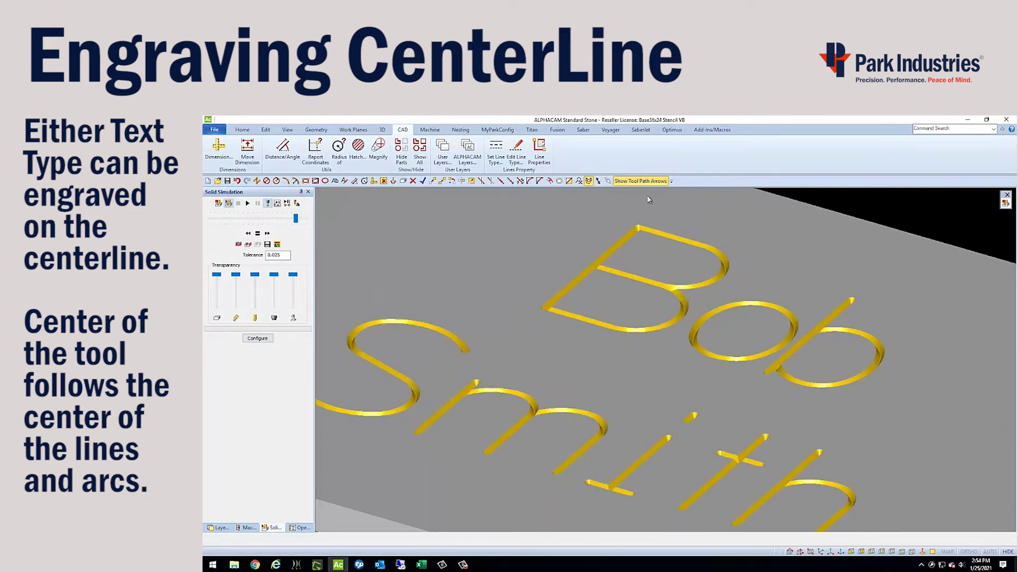
scroll(648, 197, up, 3)
middle_drag(589, 404, 613, 299)
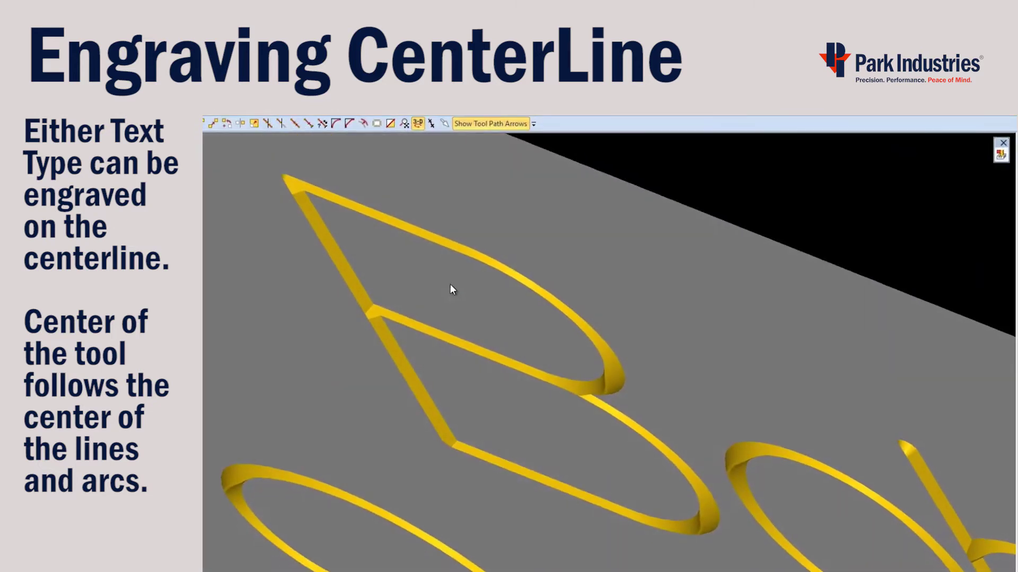
middle_drag(450, 284, 341, 346)
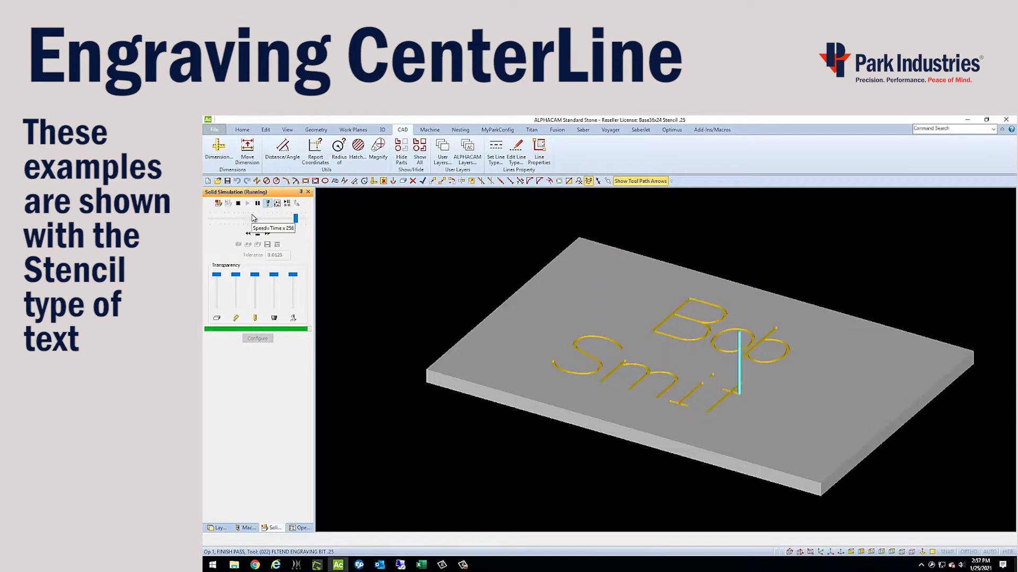
scroll(700, 313, up, 8)
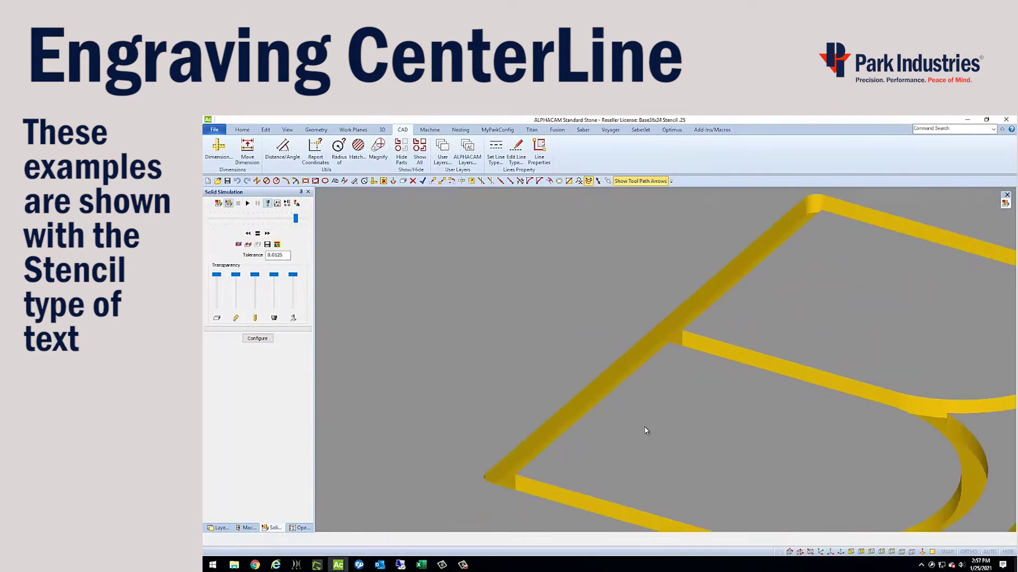
scroll(728, 436, down, 3)
middle_drag(728, 437, 852, 511)
scroll(936, 491, up, 4)
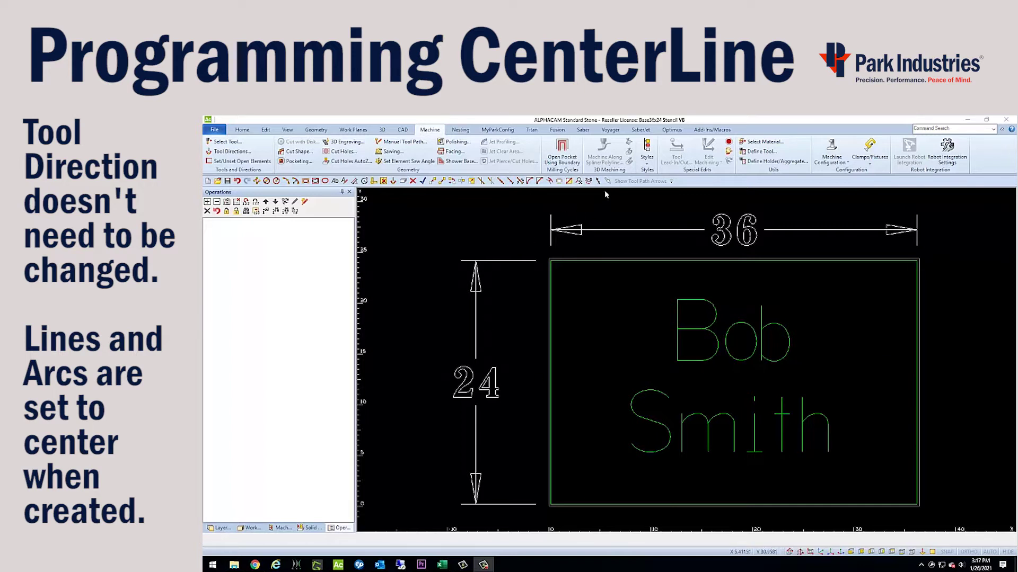
click(608, 181)
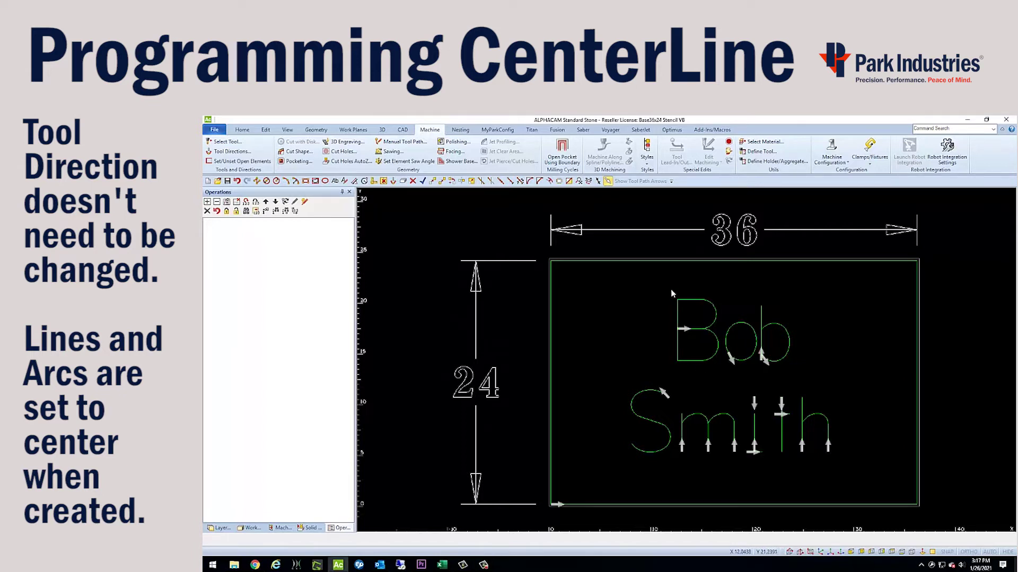
click(608, 182)
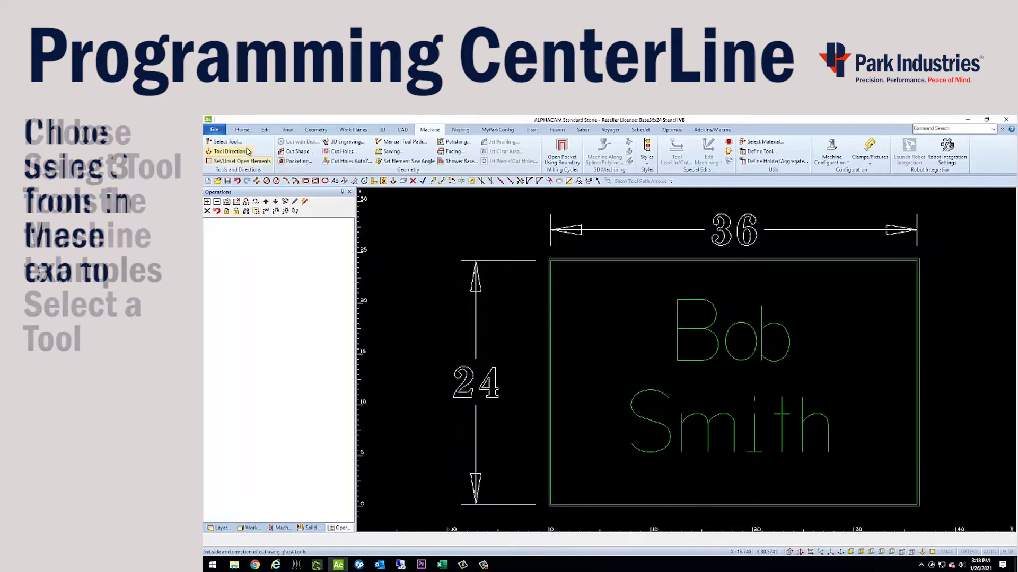
Step: Choose the (033) V60 engraving bit from the tool library after previewing the flat-end bits
click(229, 142)
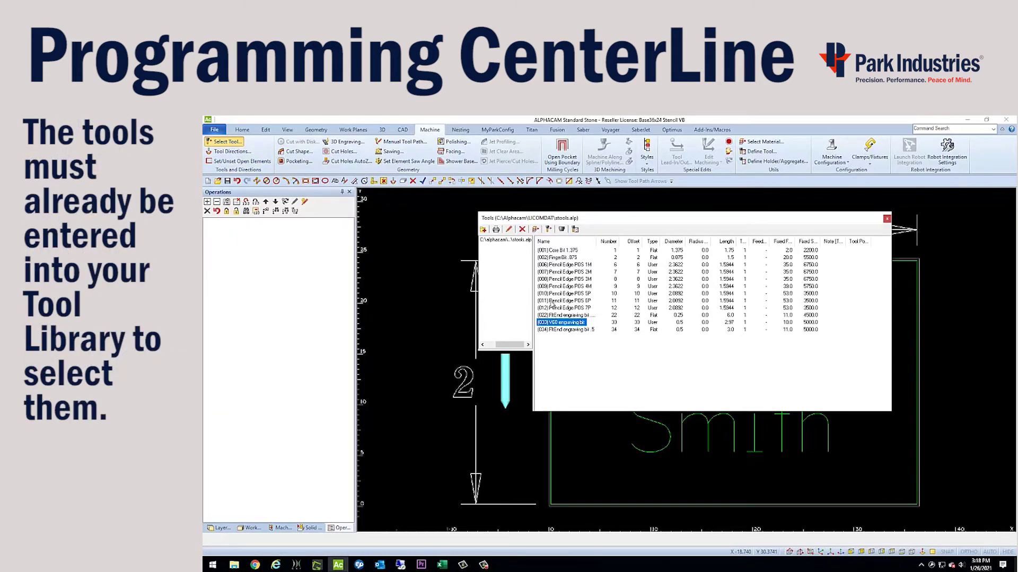
click(554, 316)
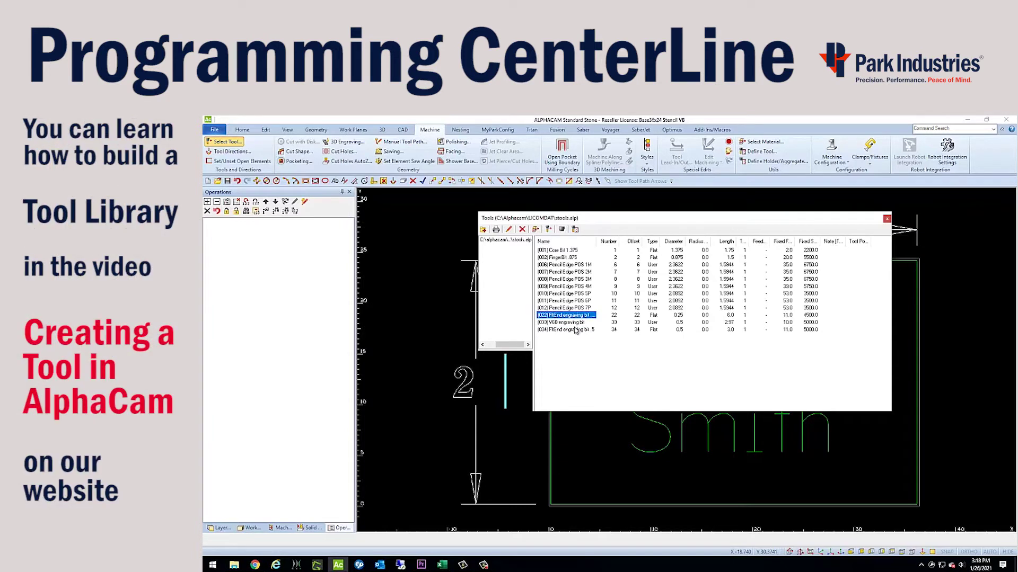
click(575, 330)
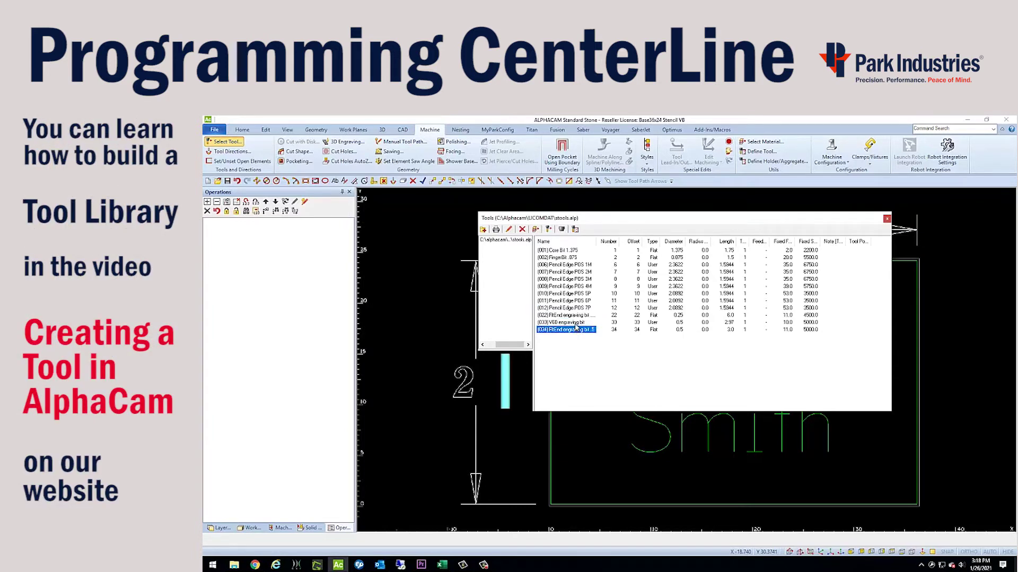
click(576, 322)
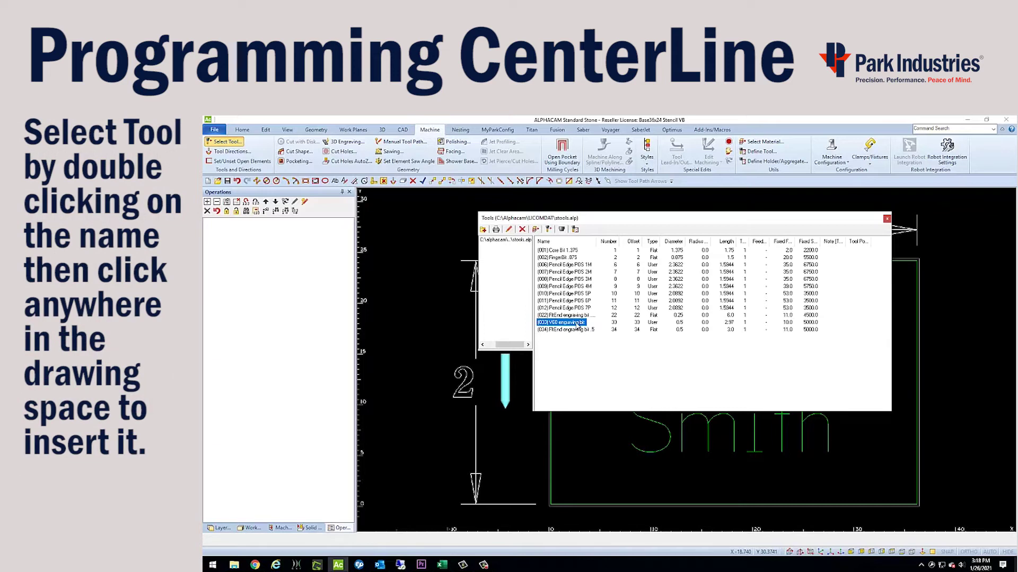
double_click(577, 322)
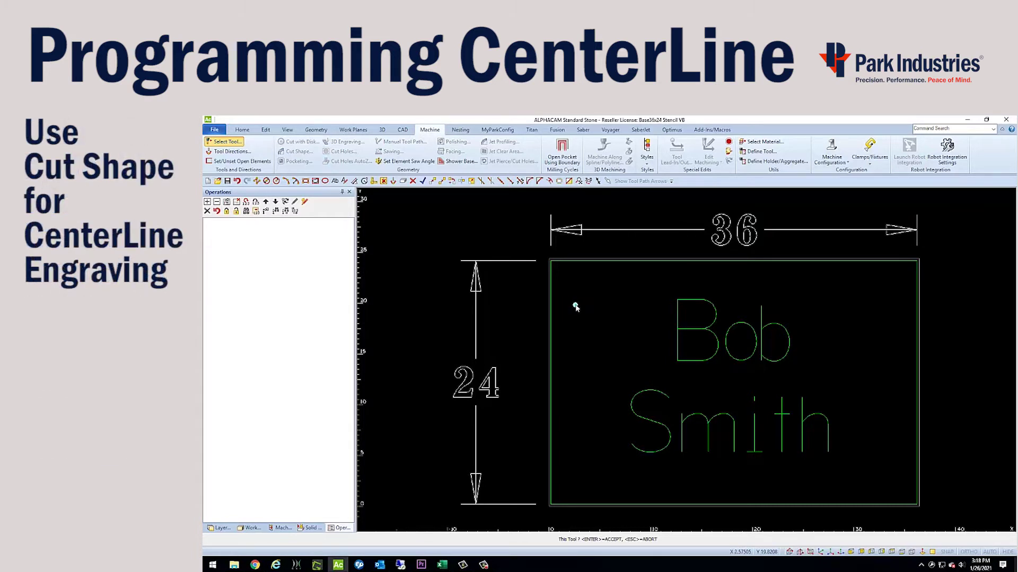
Step: Accept the V60 bit and start a Cut Shape operation, showing its Levels and Cuts settings
click(575, 306)
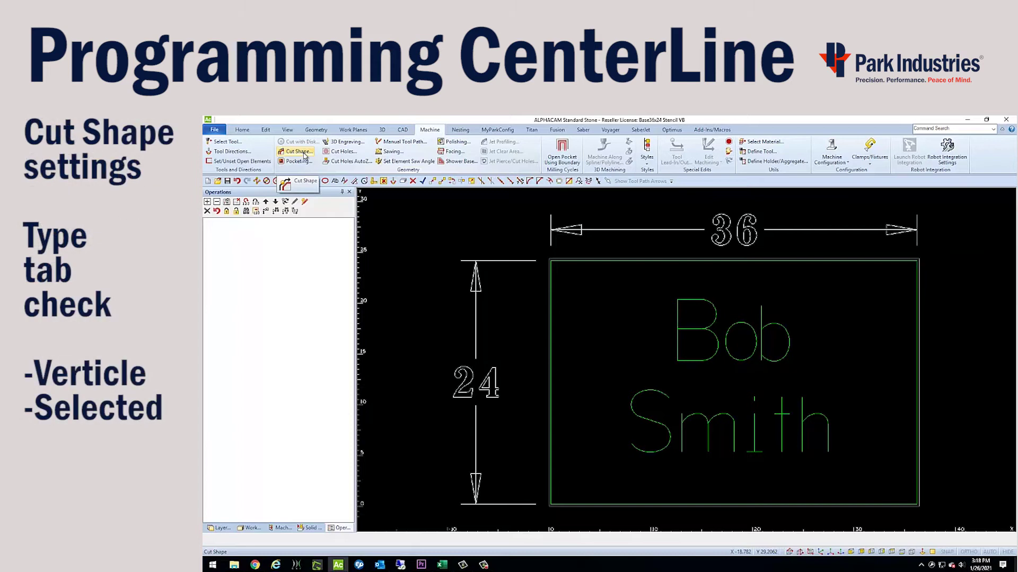
click(298, 151)
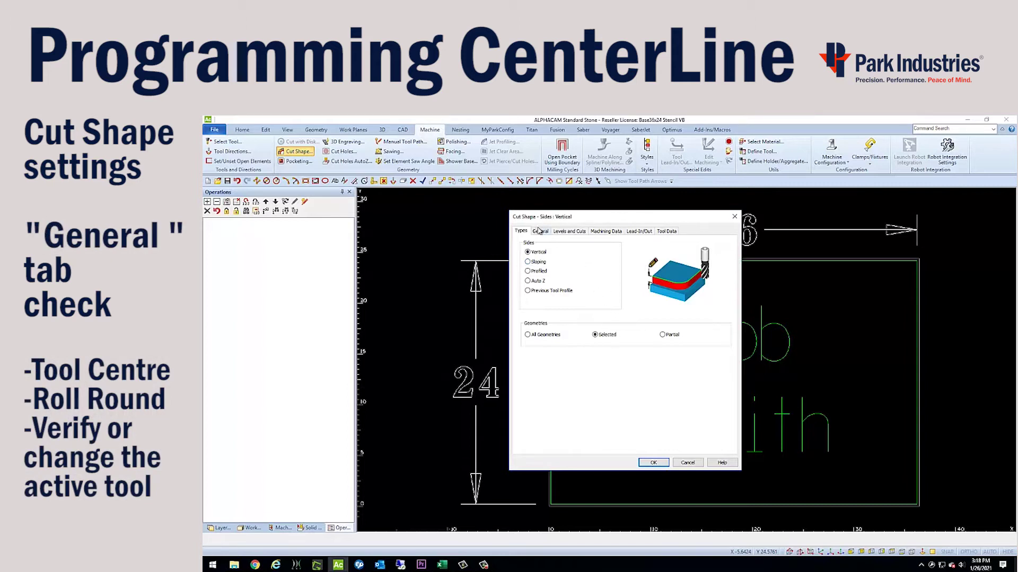
click(540, 232)
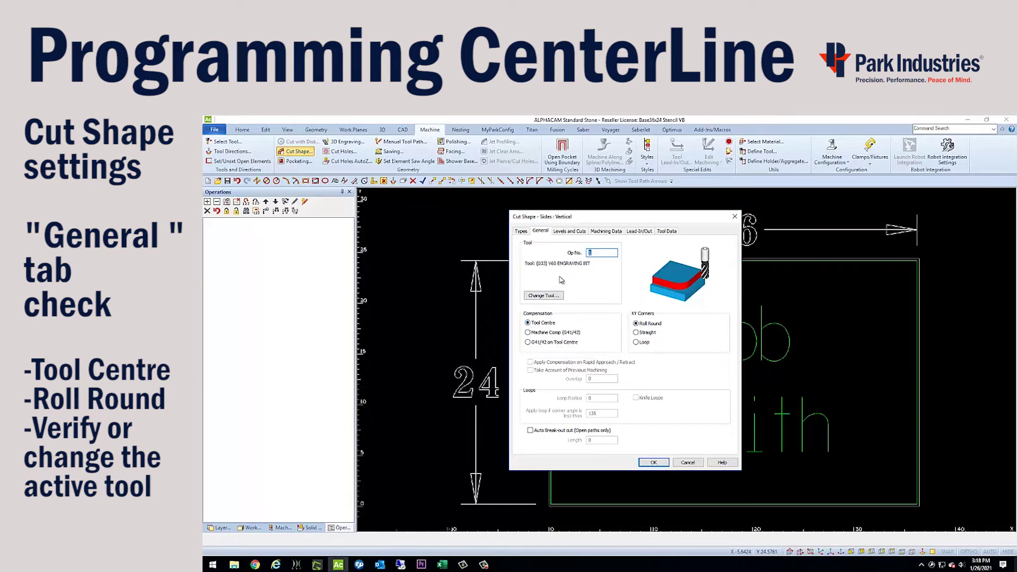
click(570, 232)
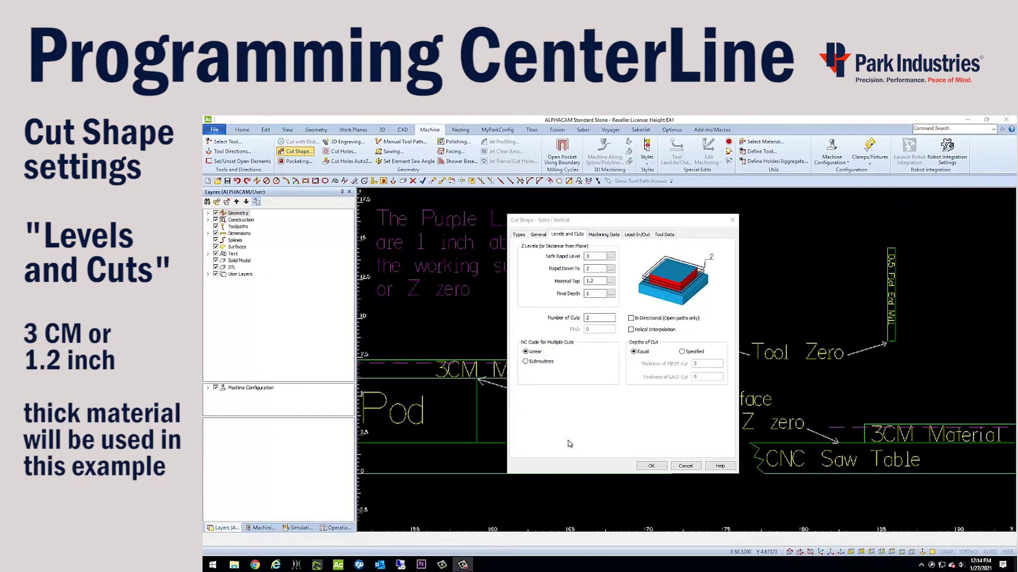
Step: Cancel the Cut Shape dialog to view the tool-zero and working-surface reference drawing
click(685, 466)
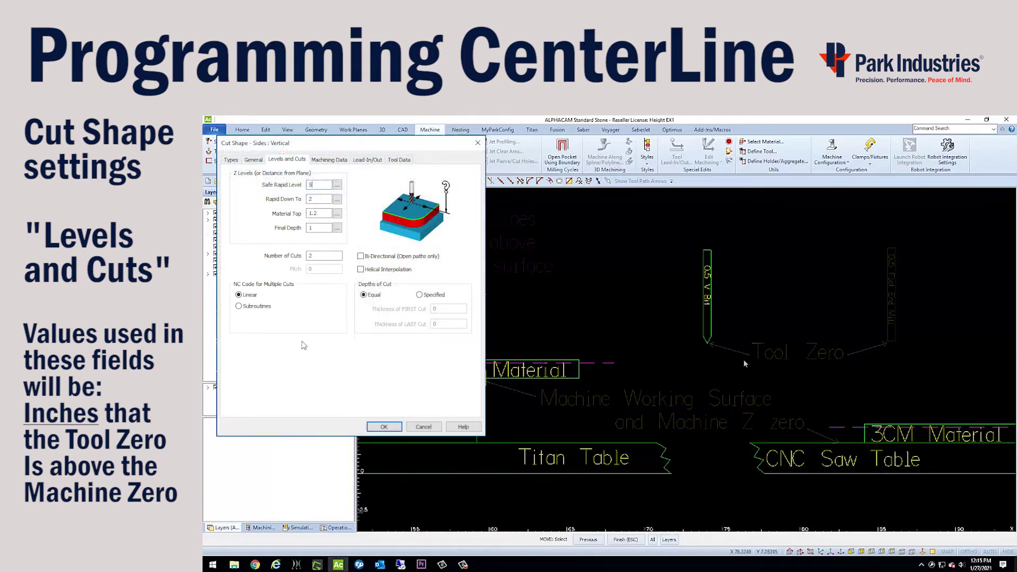
Step: Window-select the 0.5 V Bit drawing and pick its base point for moving it down
drag(736, 232, 672, 357)
key(Escape)
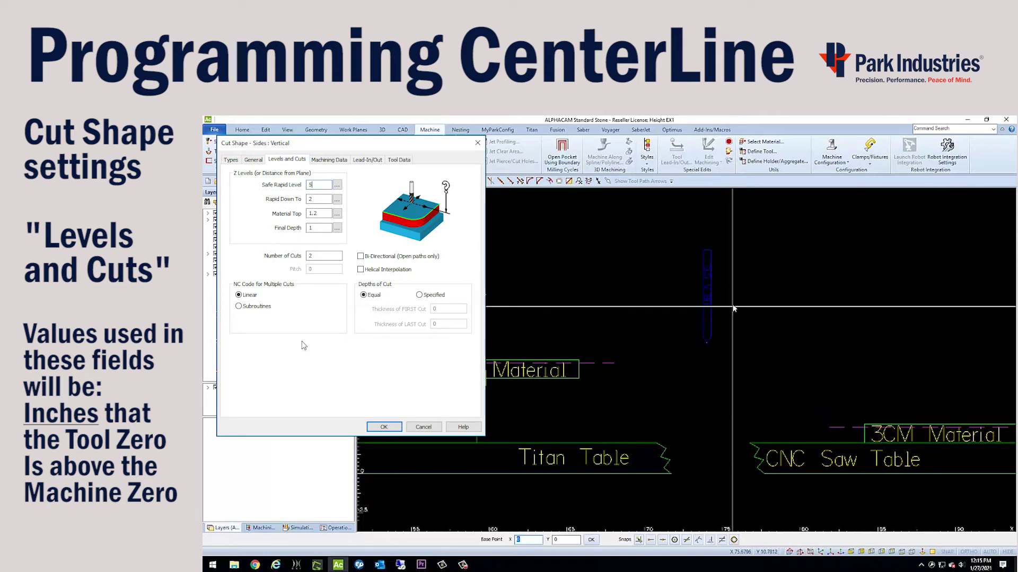
click(731, 306)
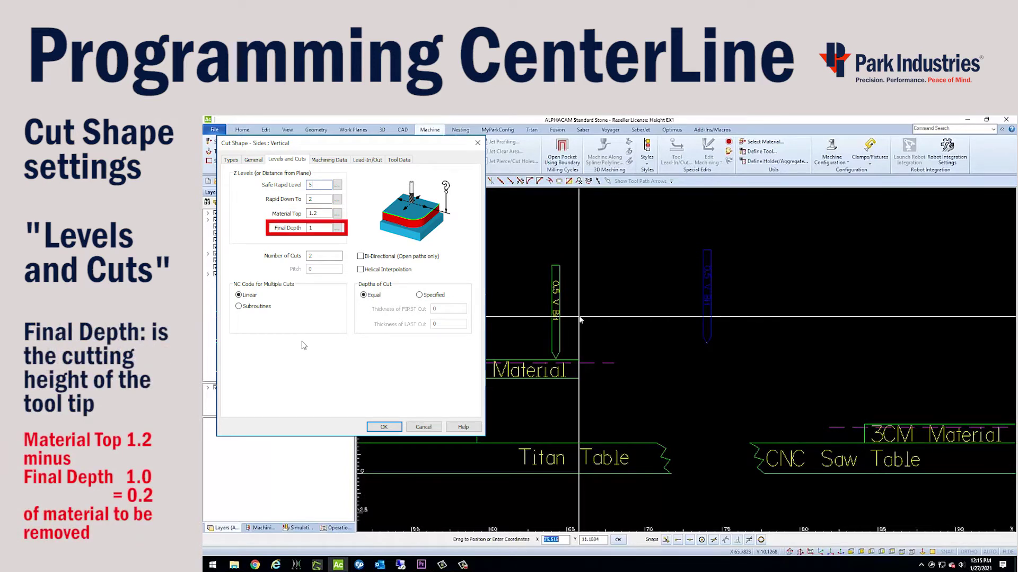
Step: Zoom the engraving drawing while checking Safe Rapid 5, Rapid Down 2, Material Top 1.2, Final Depth 1
scroll(580, 320, up, 3)
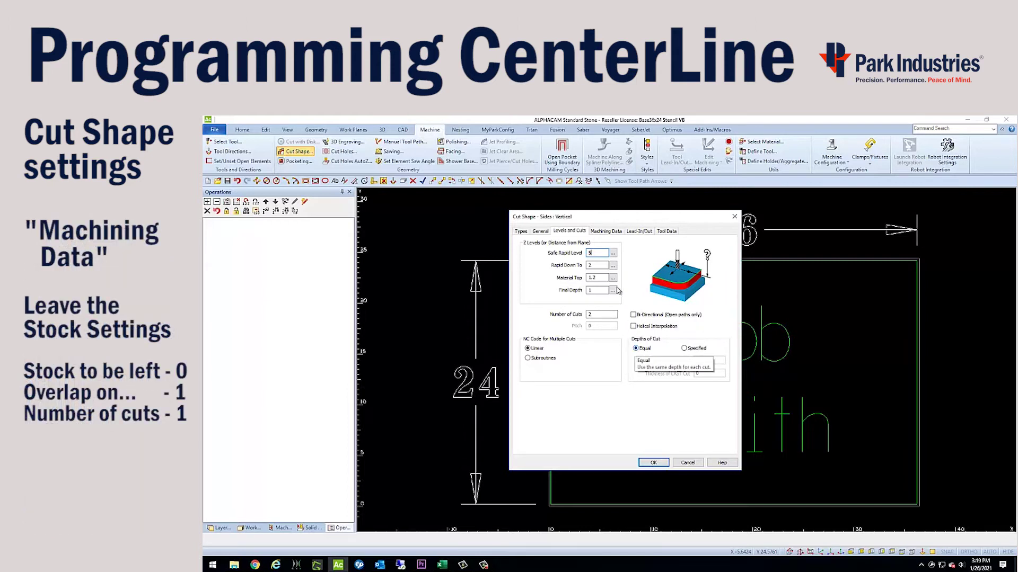
Step: Review the machining data, lead-in/out and tool data, and set Flood coolant for tool 33
click(606, 232)
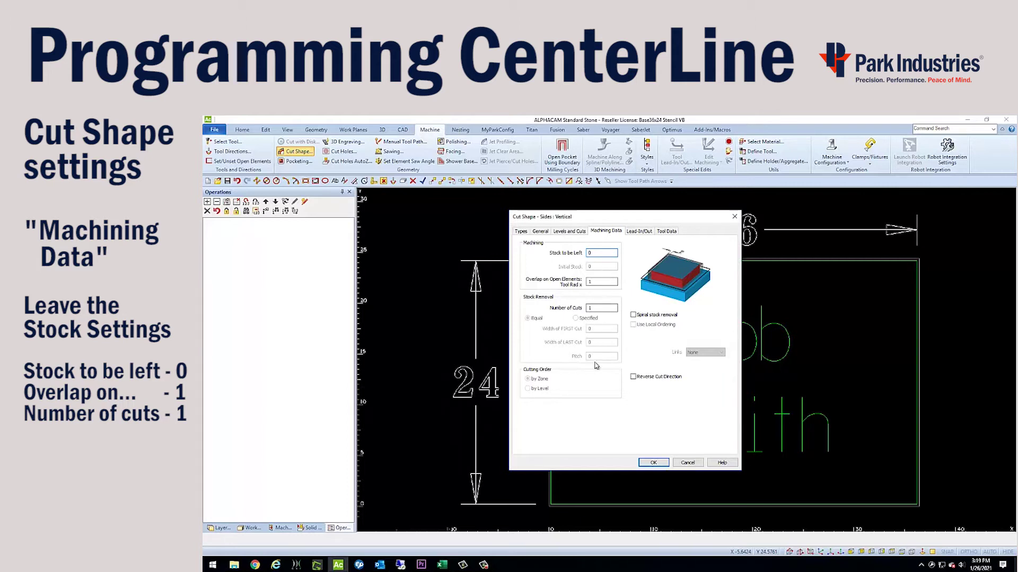
click(640, 233)
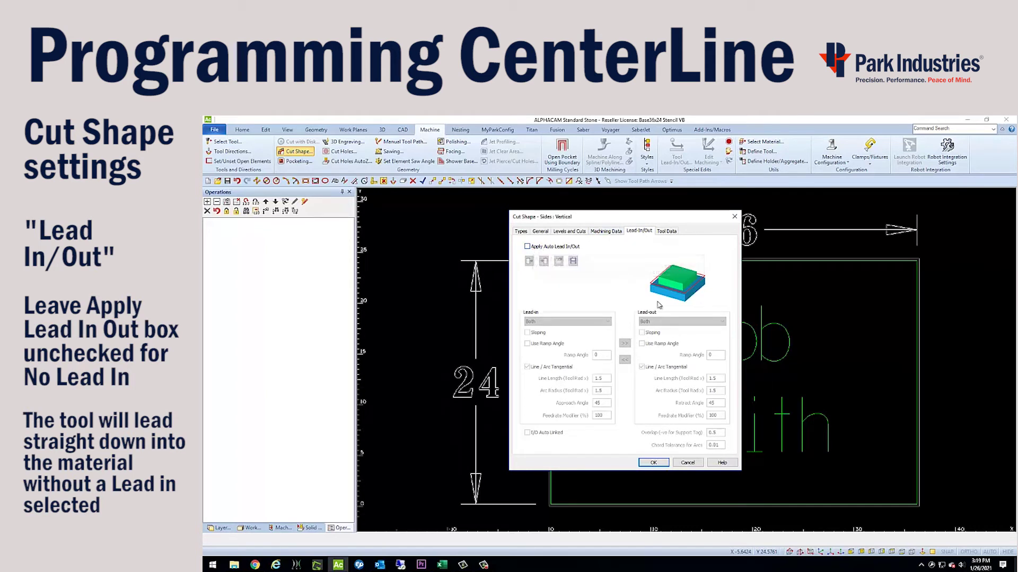
click(668, 231)
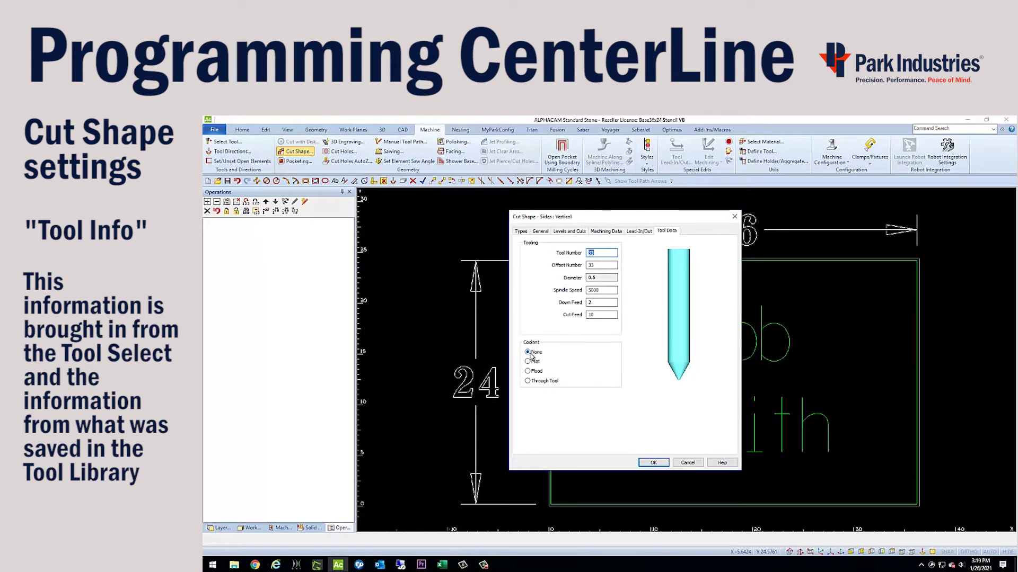
click(539, 372)
Step: Accept the engraving settings and window-select the Bob Smith lettering for tool 33 V60 engraving toolpaths
click(652, 463)
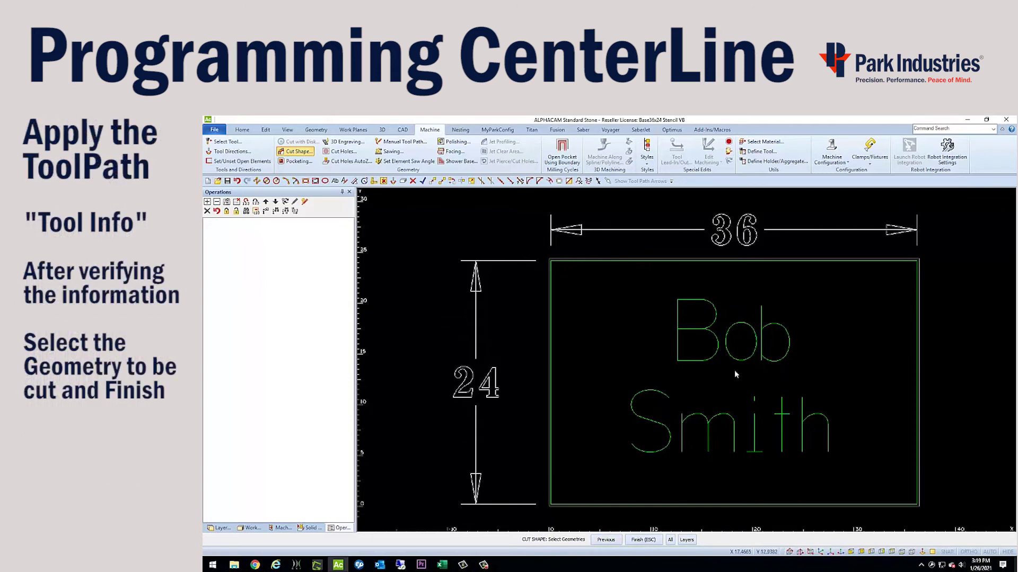
click(614, 292)
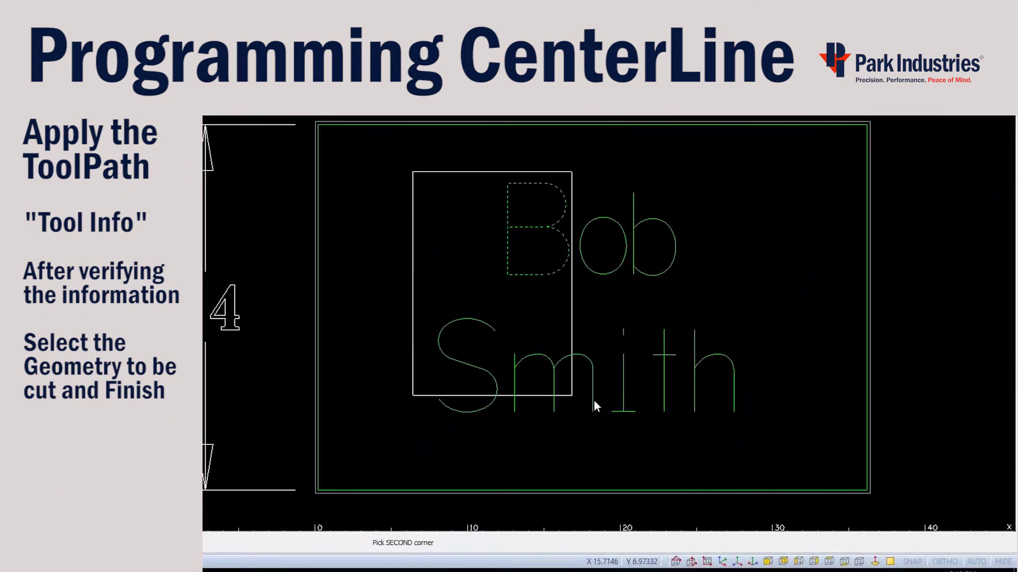
click(784, 439)
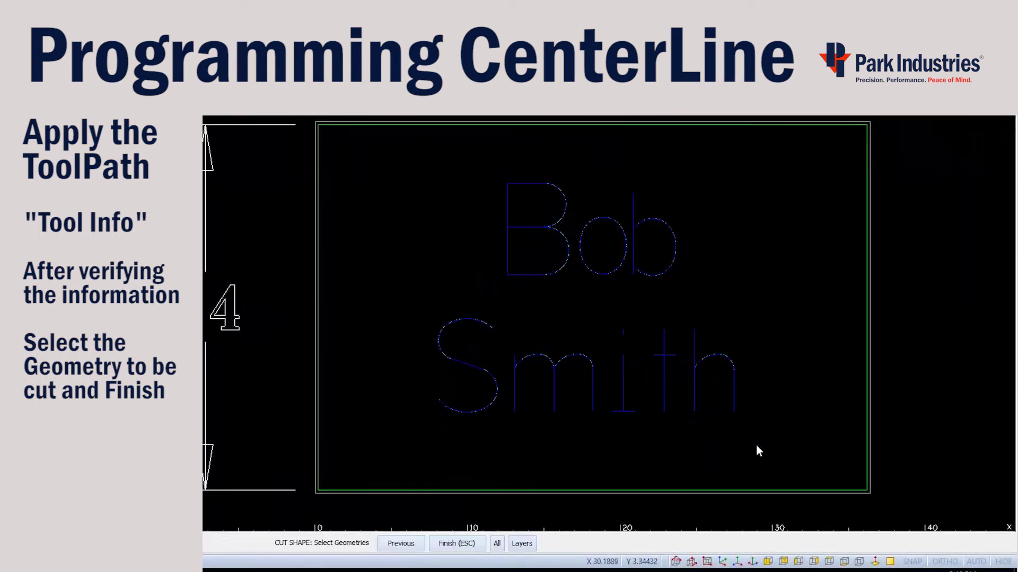
click(451, 543)
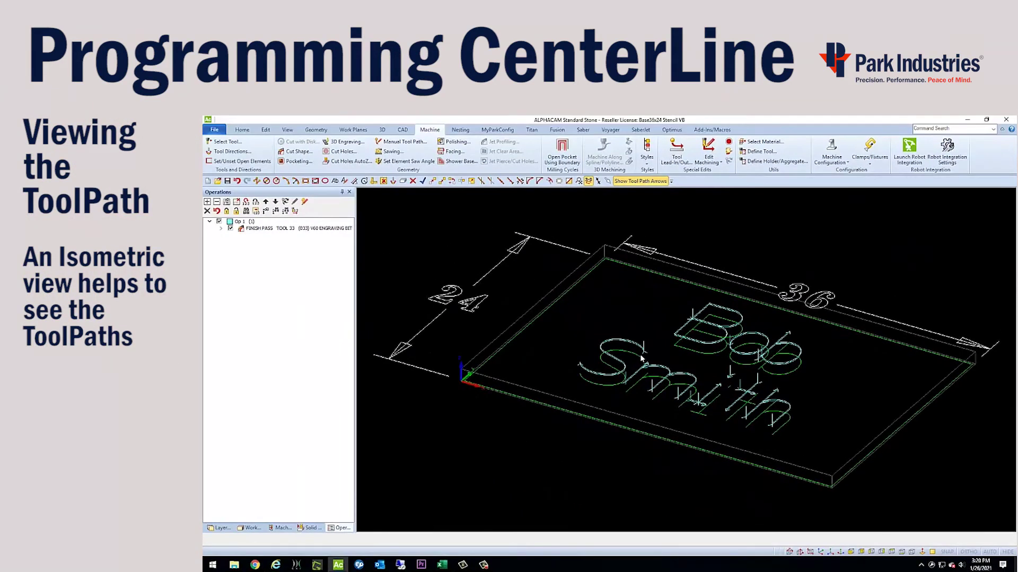
Step: Open Solid Simulation from the right-click radial menu, paused on the uncut 36 x 24 blank
scroll(641, 359, up, 3)
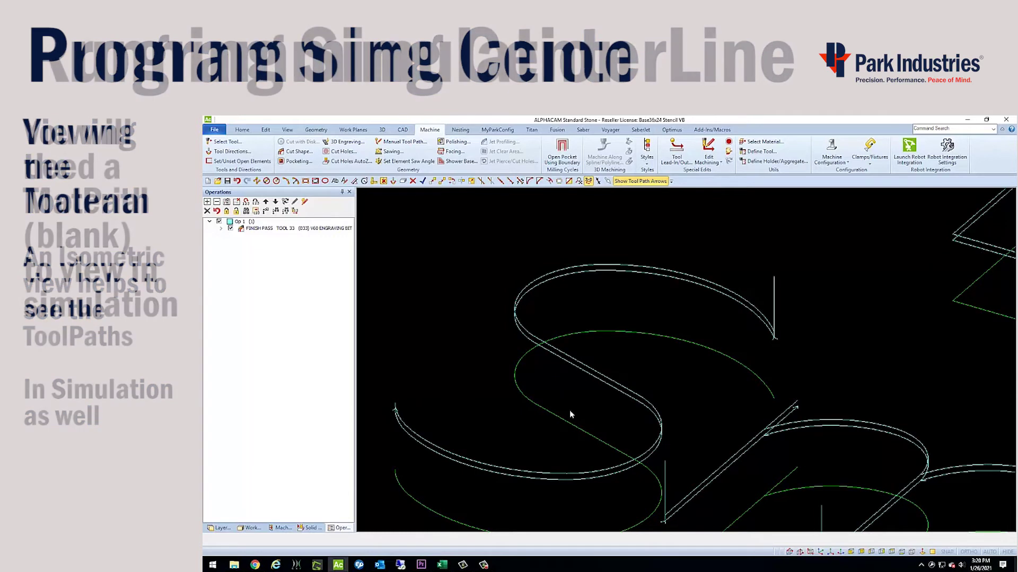
scroll(569, 410, down, 5)
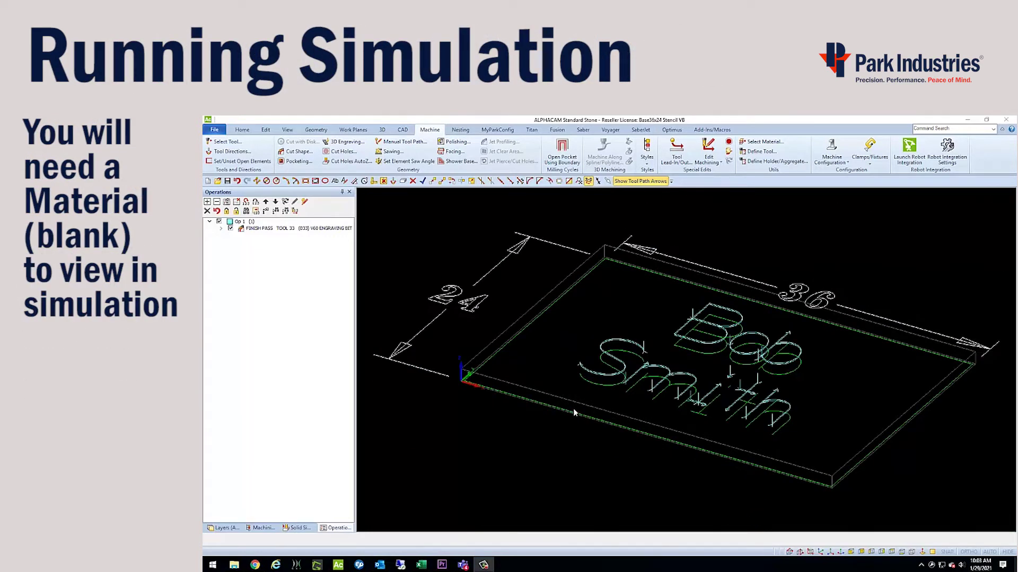
right_click(612, 315)
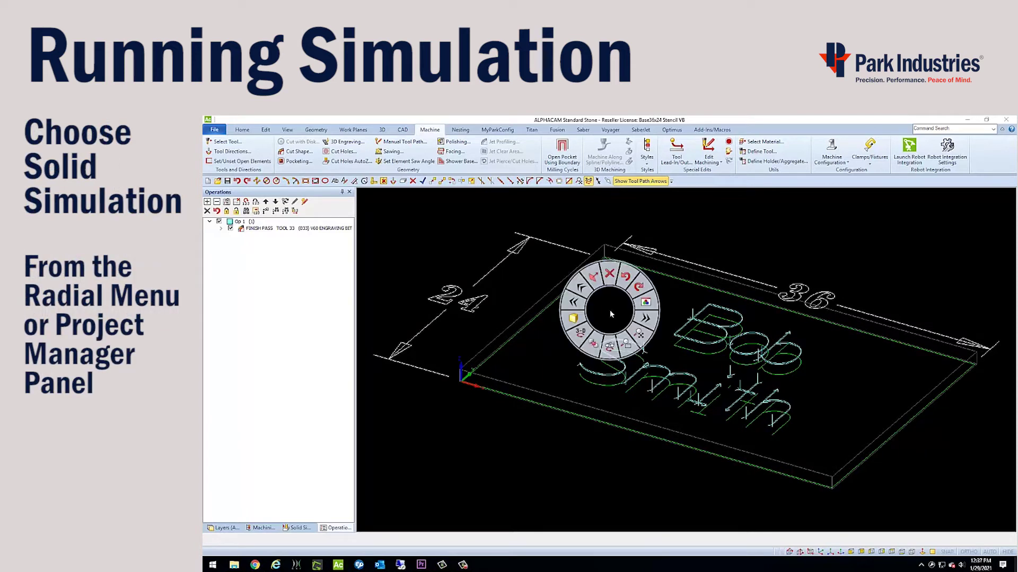
mouse_move(645, 319)
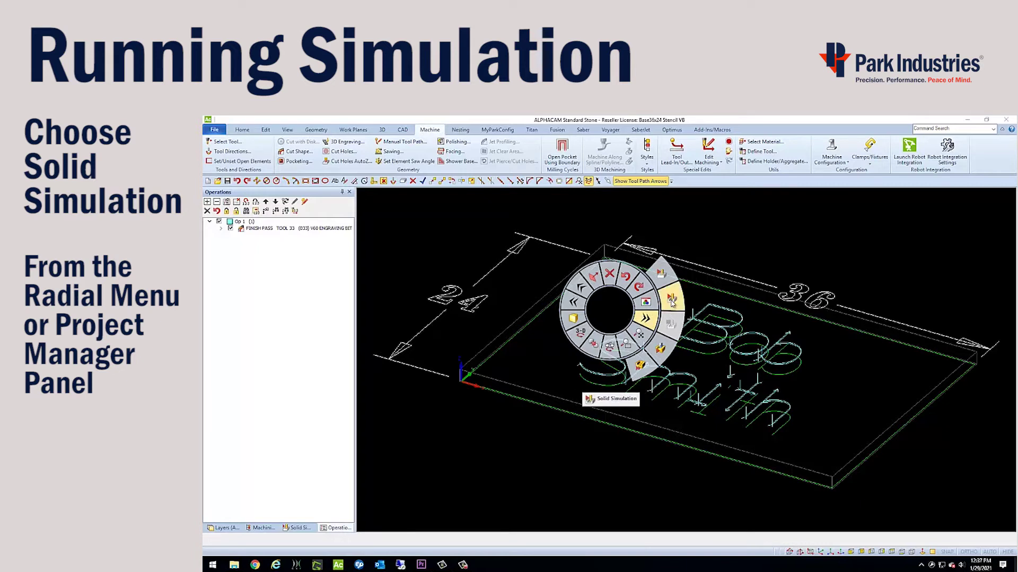
click(671, 302)
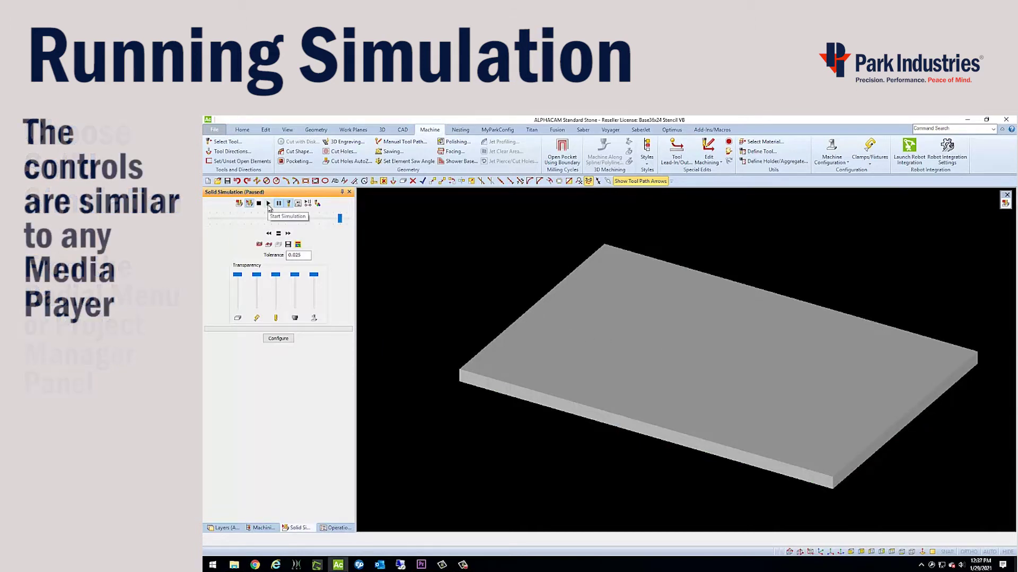
Step: Run the engraving simulation, return to wireframe, then reopen Solid Simulation and run it again
click(269, 204)
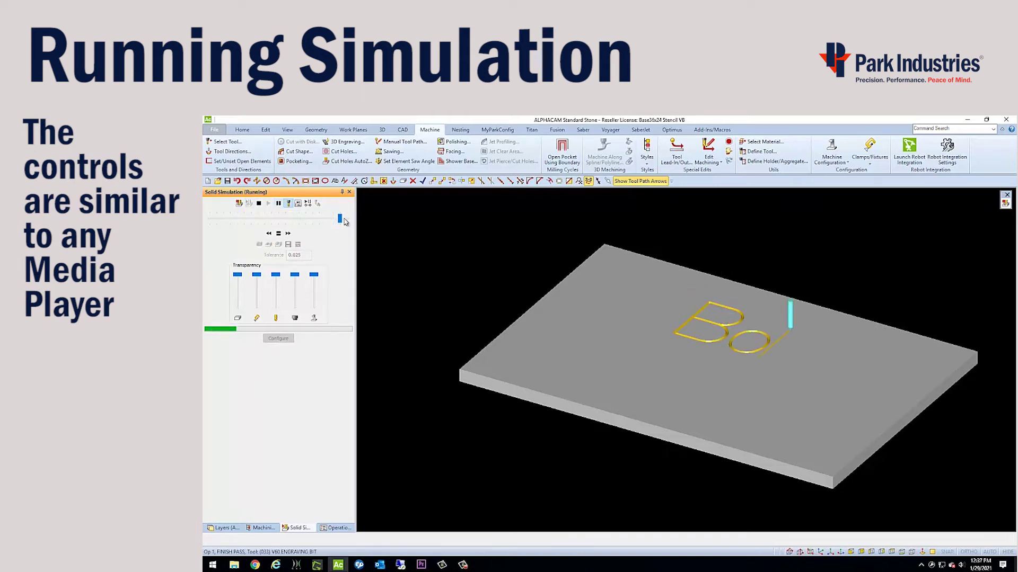
mouse_move(339, 219)
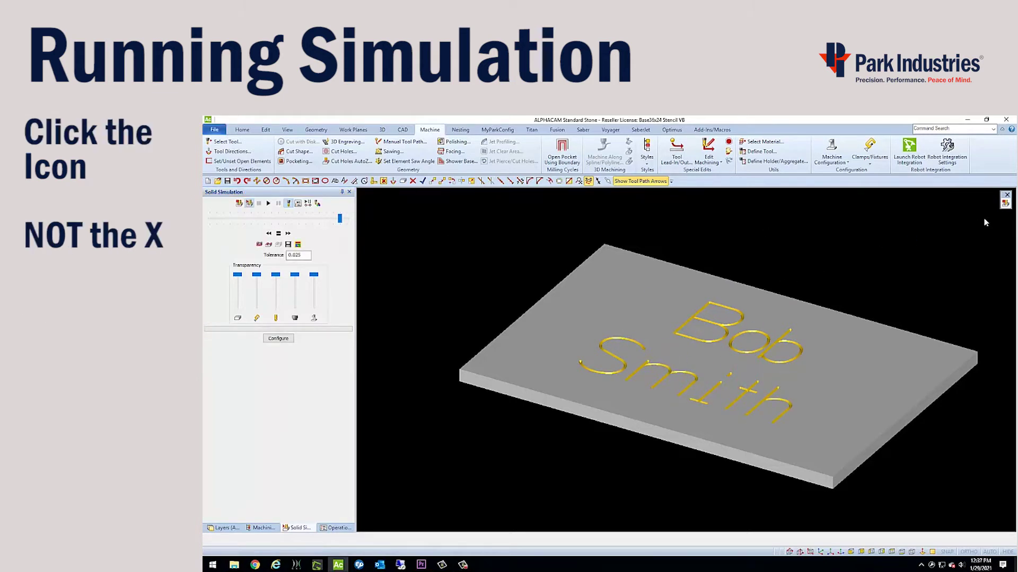
click(1005, 205)
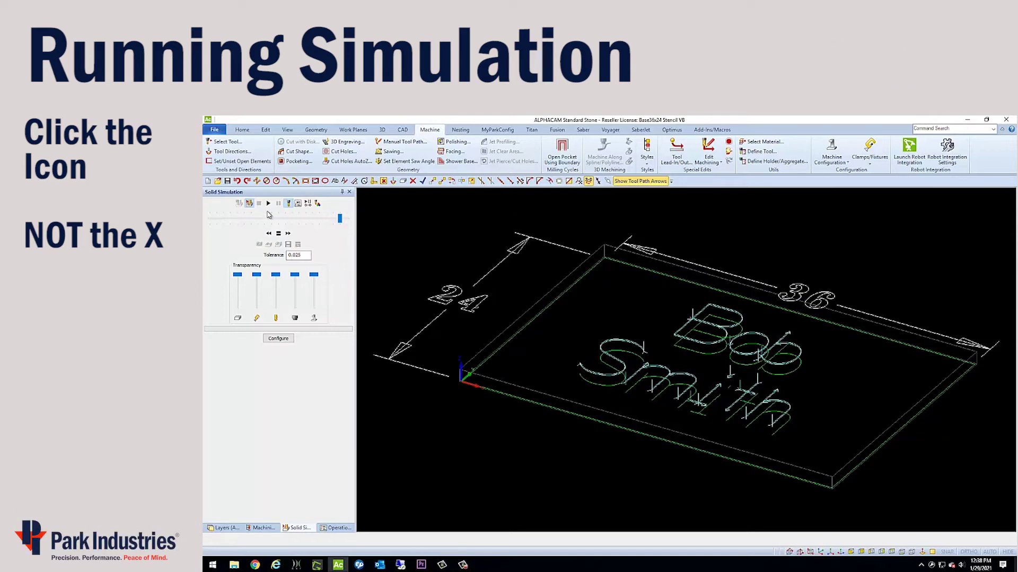
click(250, 204)
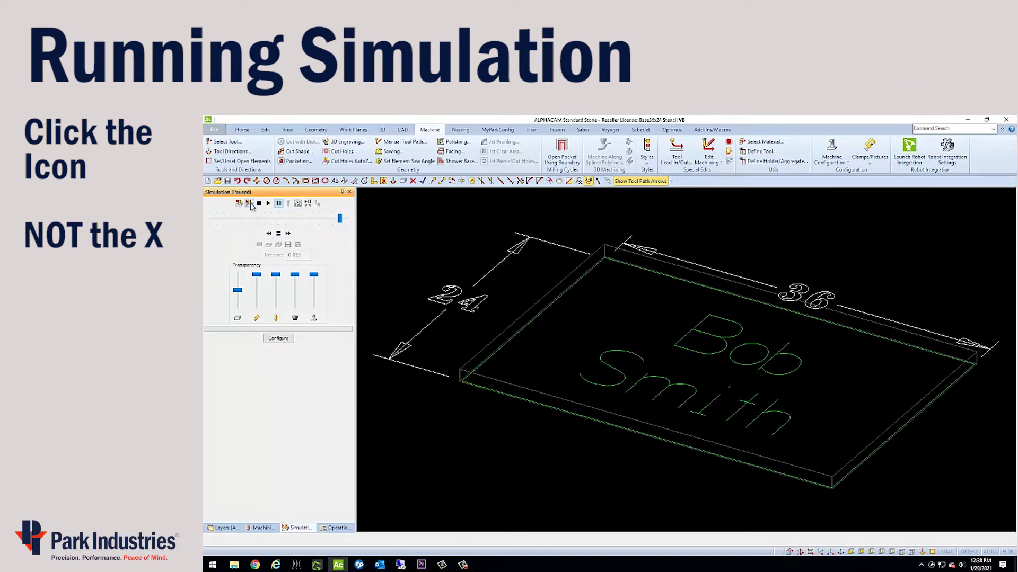
click(251, 204)
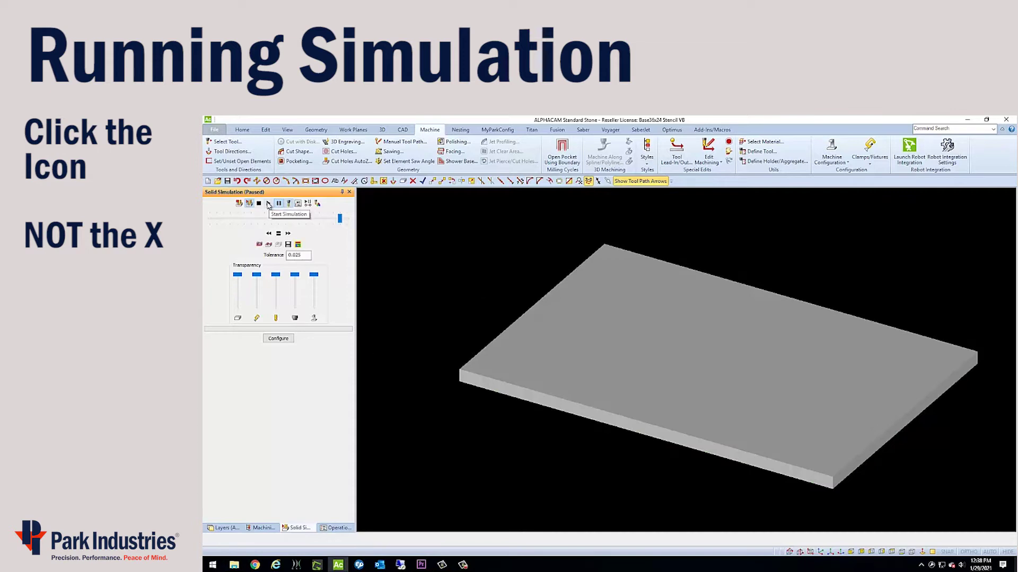
click(268, 205)
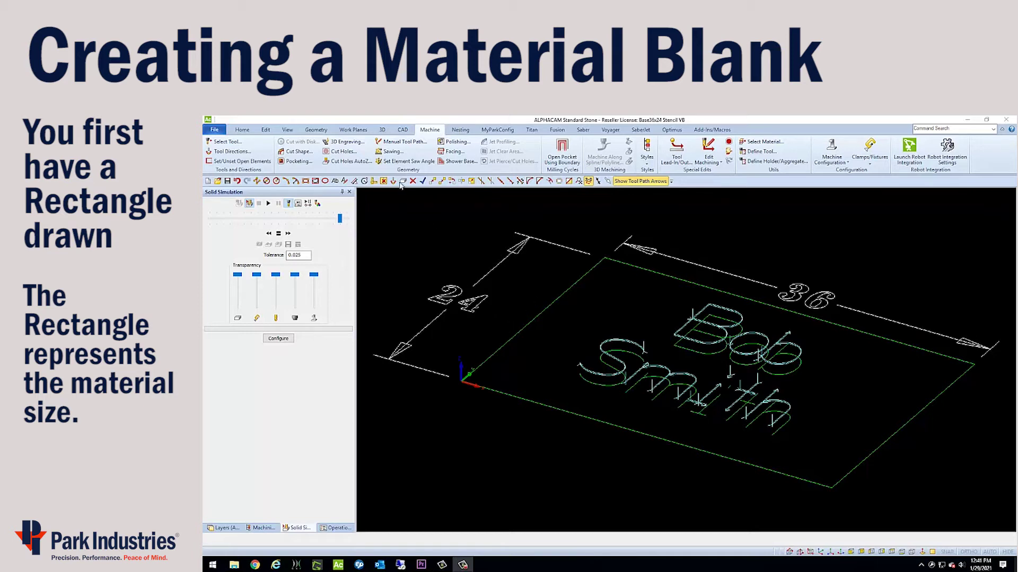
Step: Define a Main material blank on the outer rectangle: top Z 1.2, bottom Z 0, XY stock .125
click(382, 130)
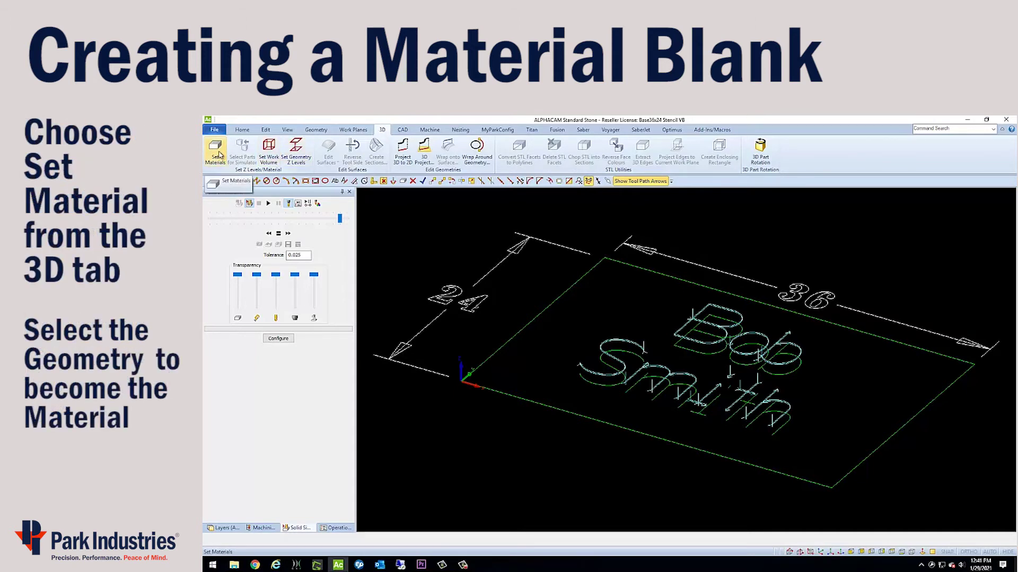
click(218, 153)
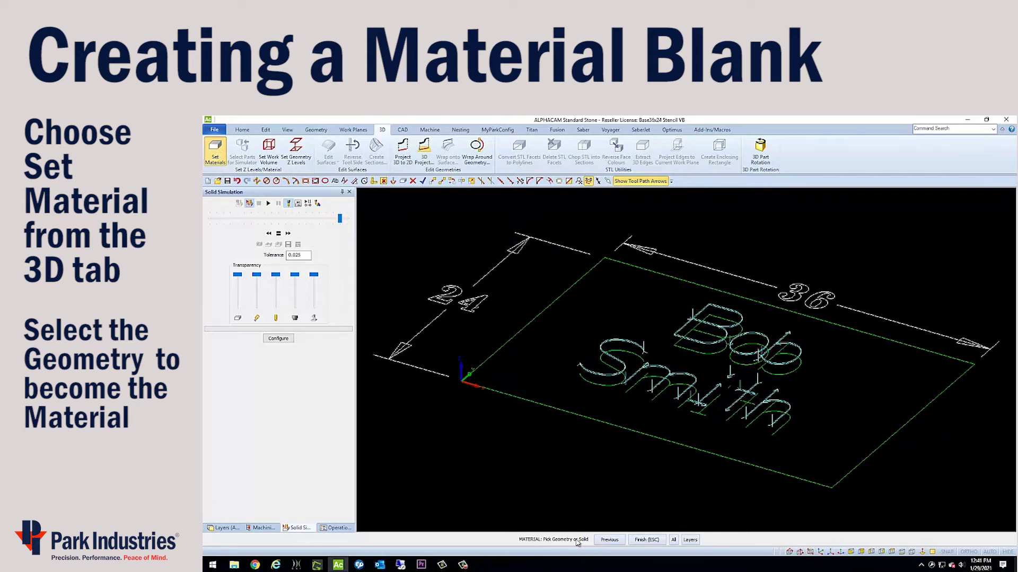
click(507, 340)
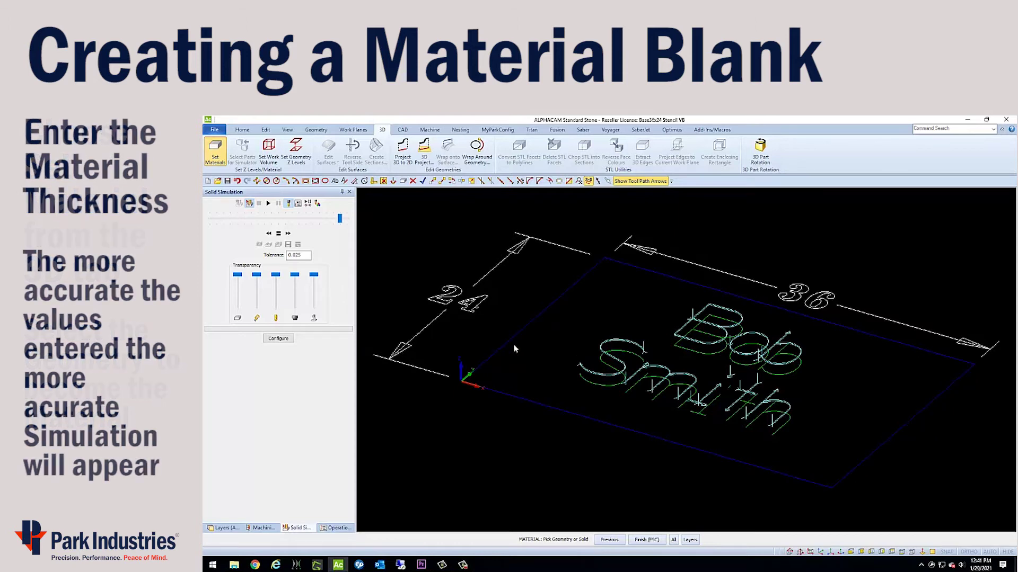
key(Escape)
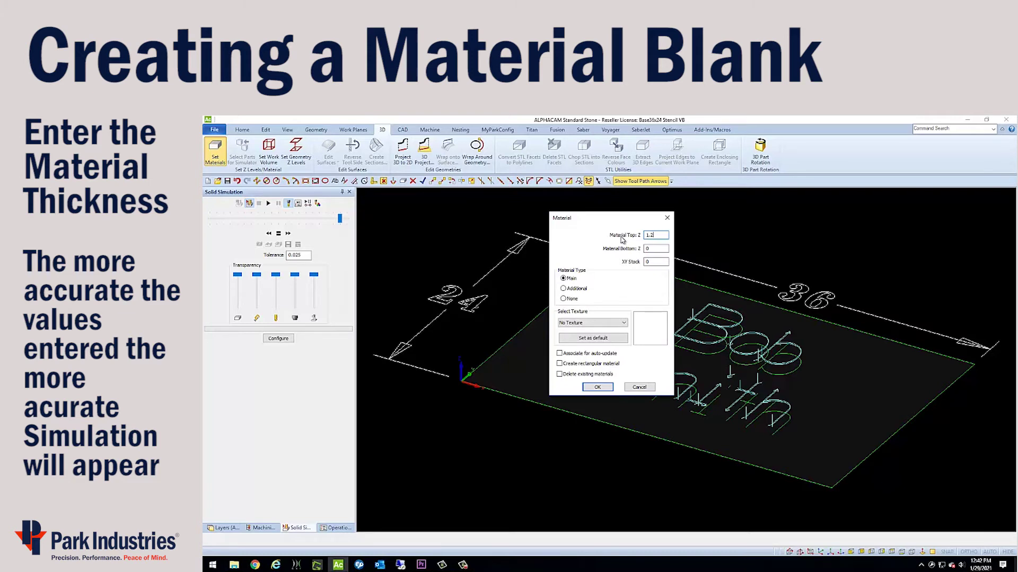
click(654, 262)
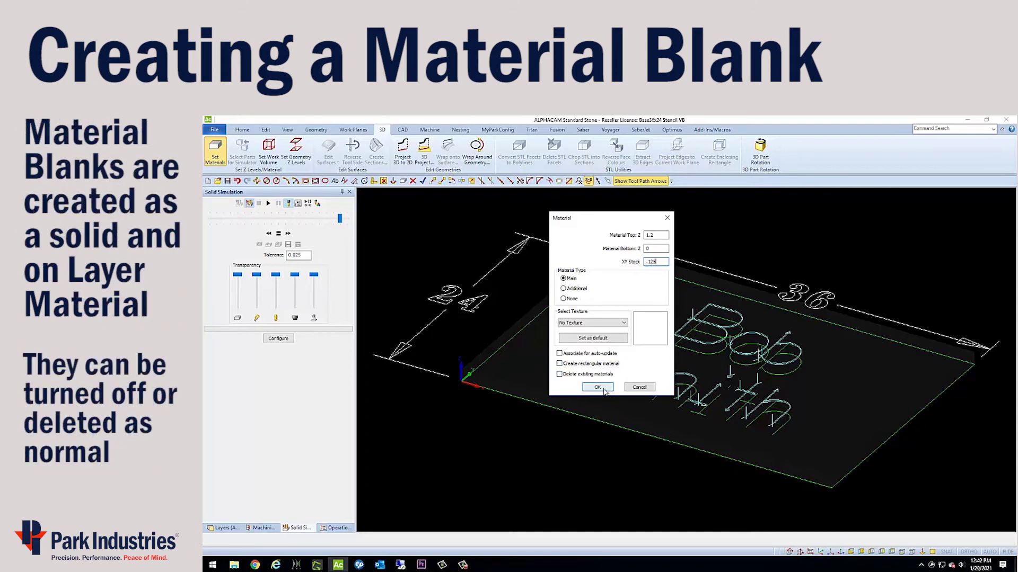
click(597, 387)
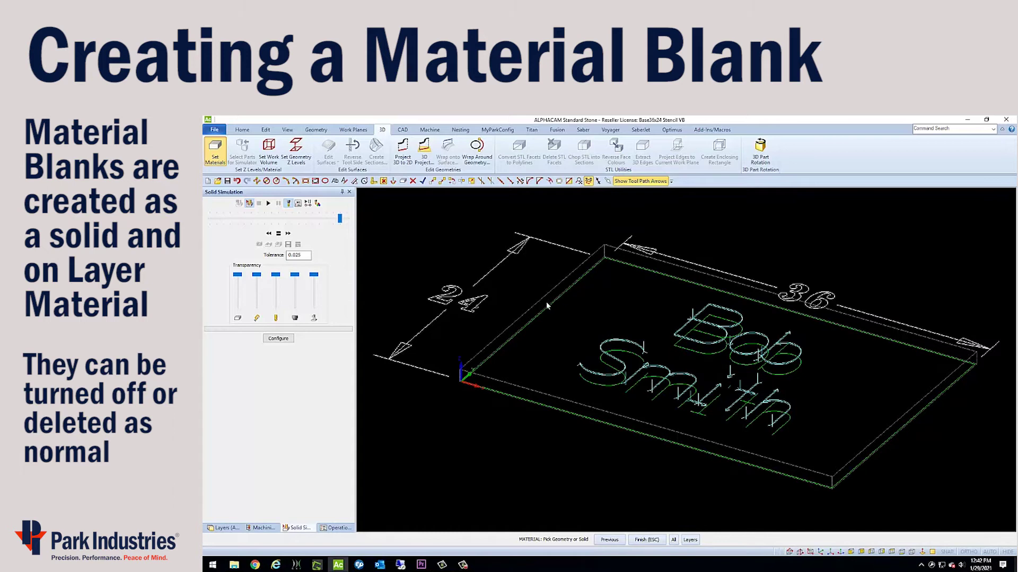
key(Escape)
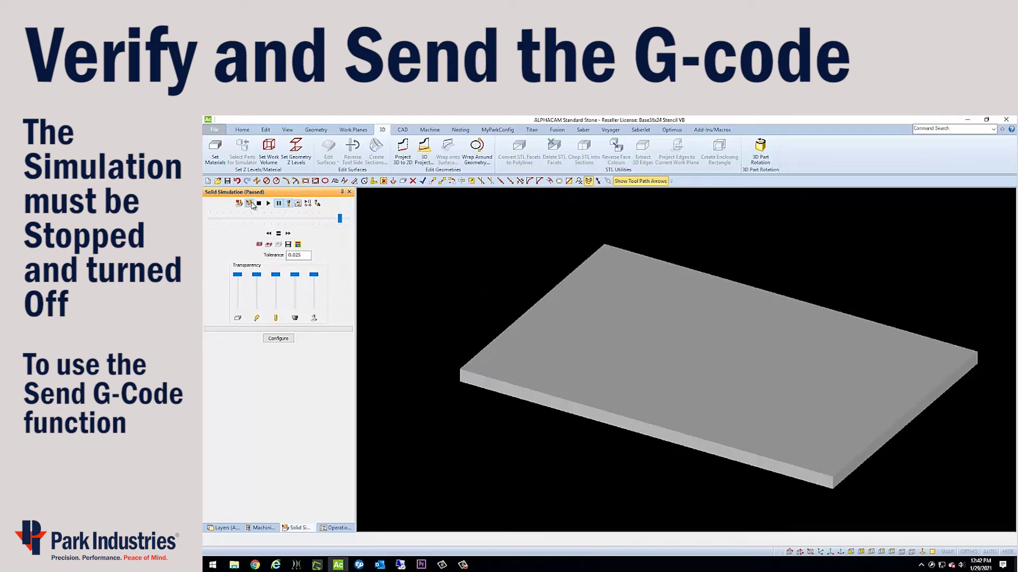
Step: Simulate the engraving toolpath, then the pocketing toolpaths, on the grey stone blank
click(268, 203)
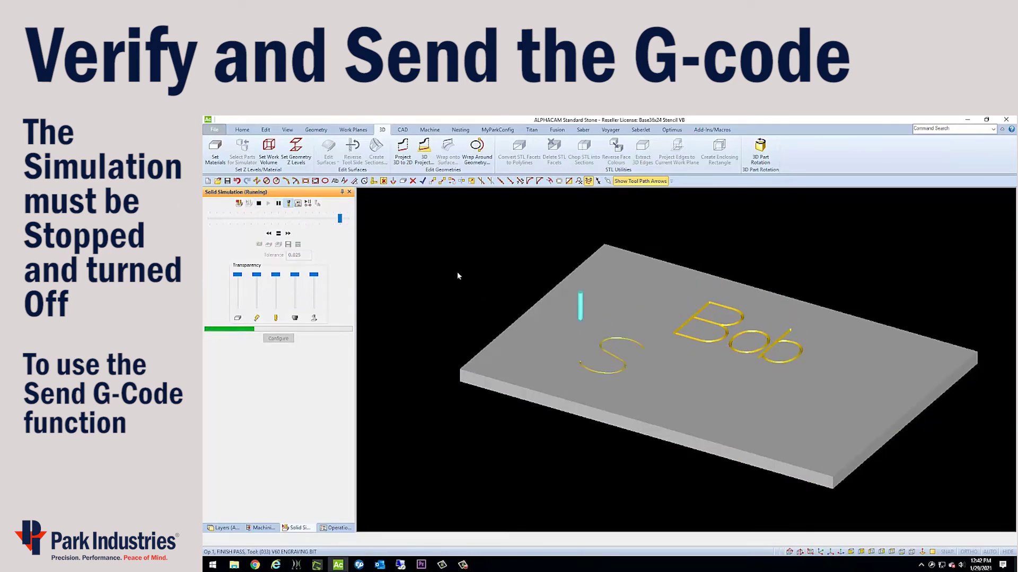
key(alt)
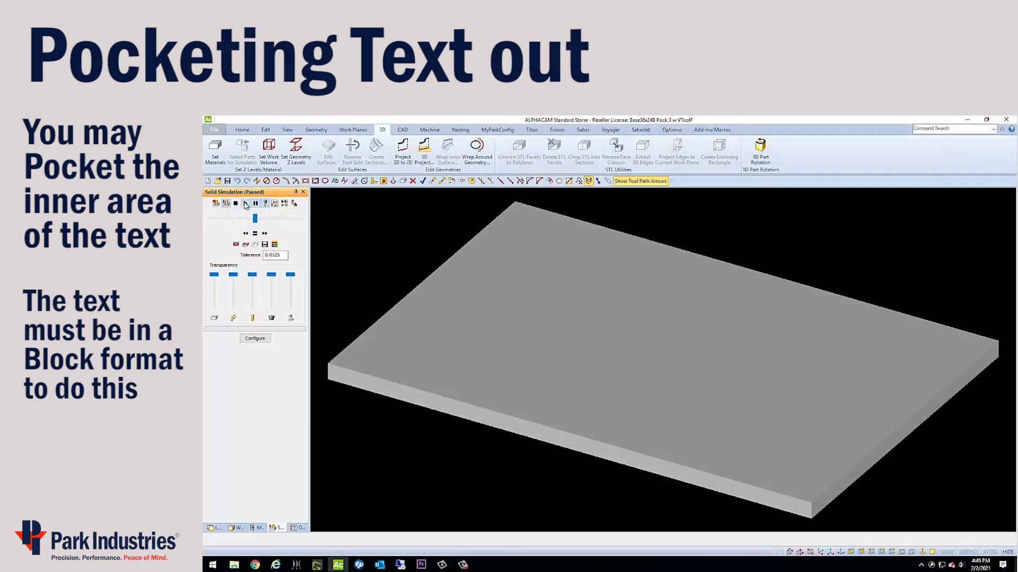
click(245, 203)
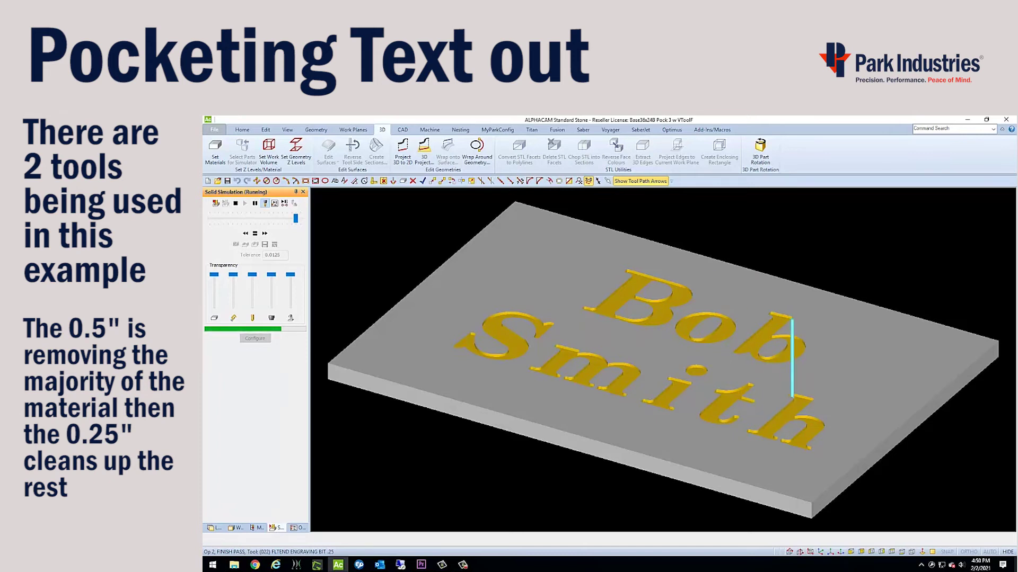
scroll(507, 334, up, 5)
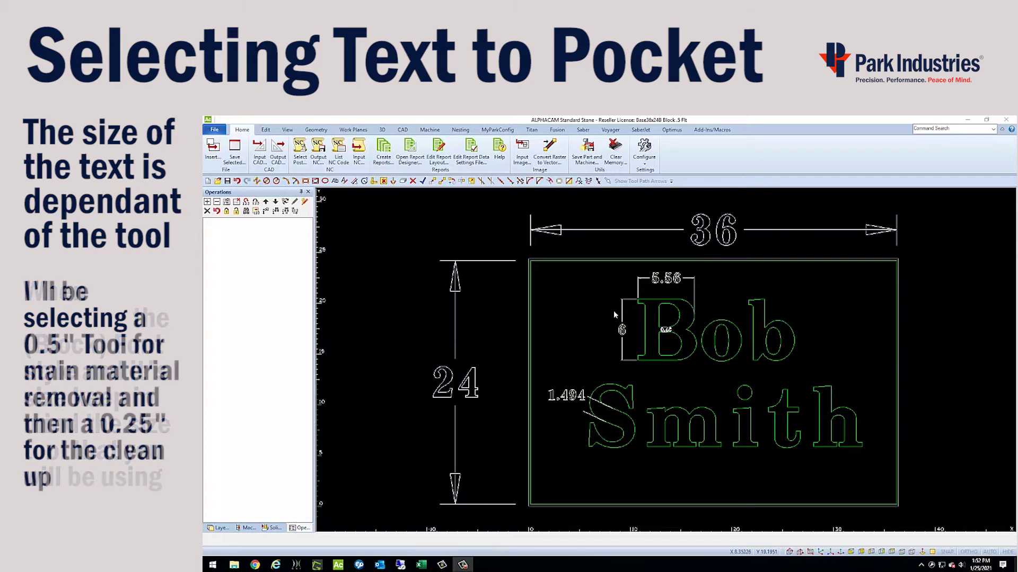
scroll(618, 353, up, 2)
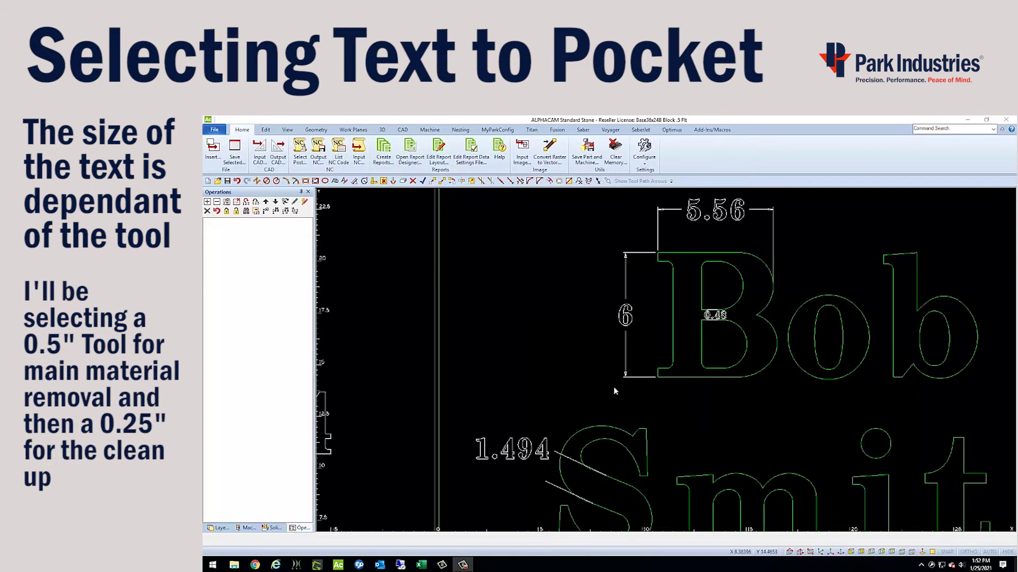
scroll(670, 257, down, 1)
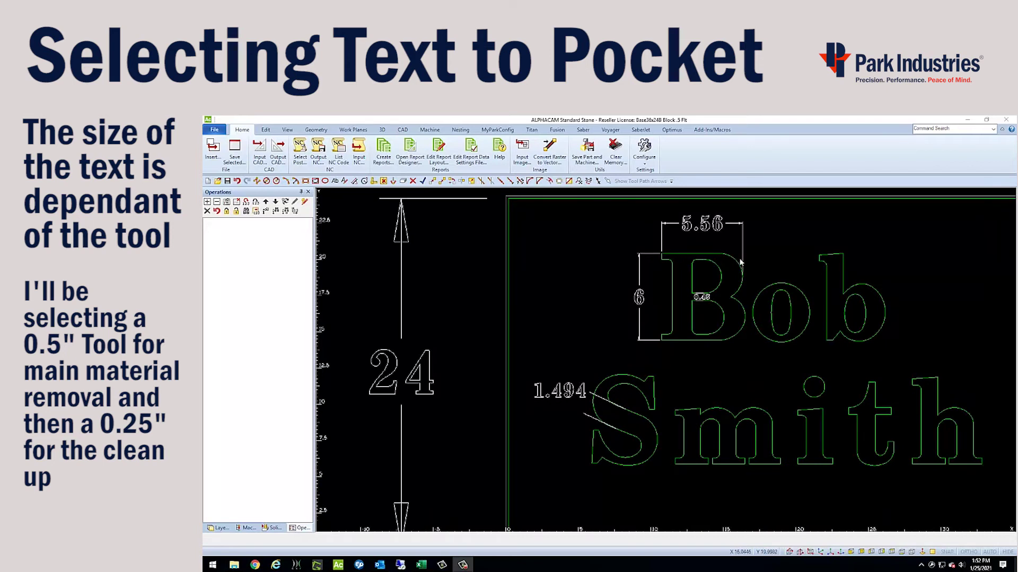
scroll(620, 434, up, 1)
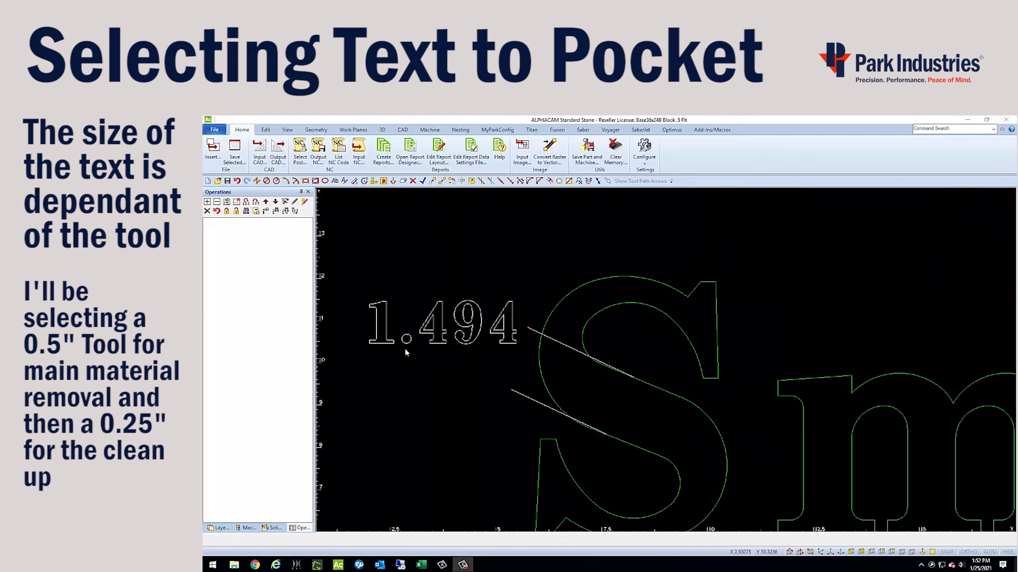
scroll(599, 422, down, 3)
scroll(693, 284, up, 5)
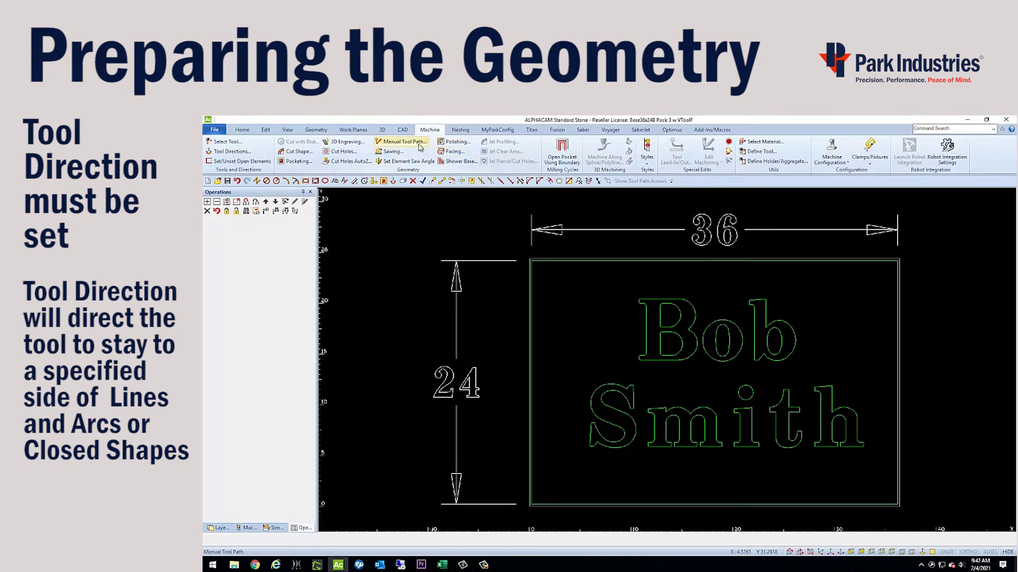
Step: Set Tool Directions for closed geometries to CCW, Inside, with manual start points
click(245, 153)
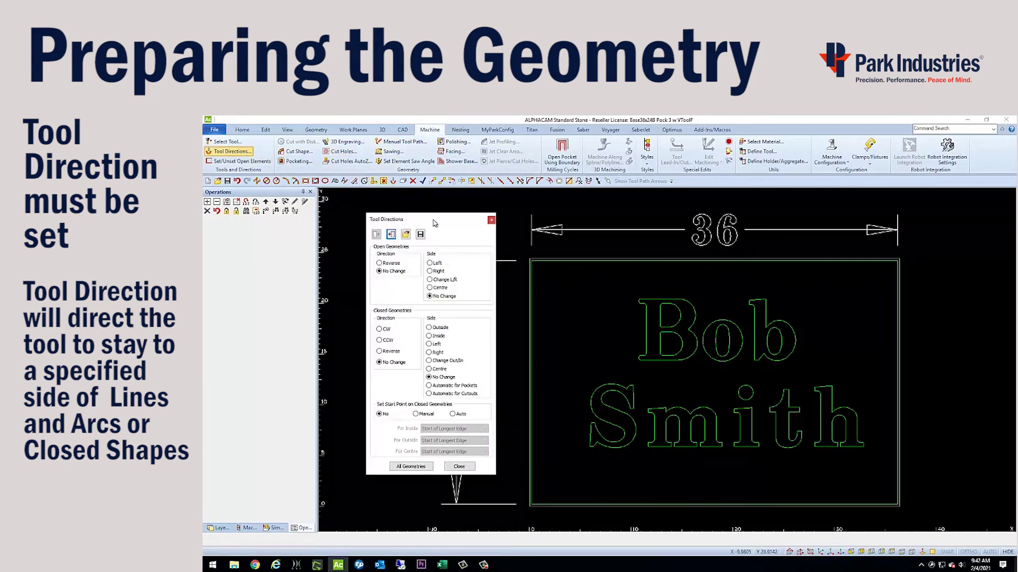
mouse_move(435, 224)
mouse_down()
mouse_move(427, 222)
mouse_move(434, 214)
mouse_up()
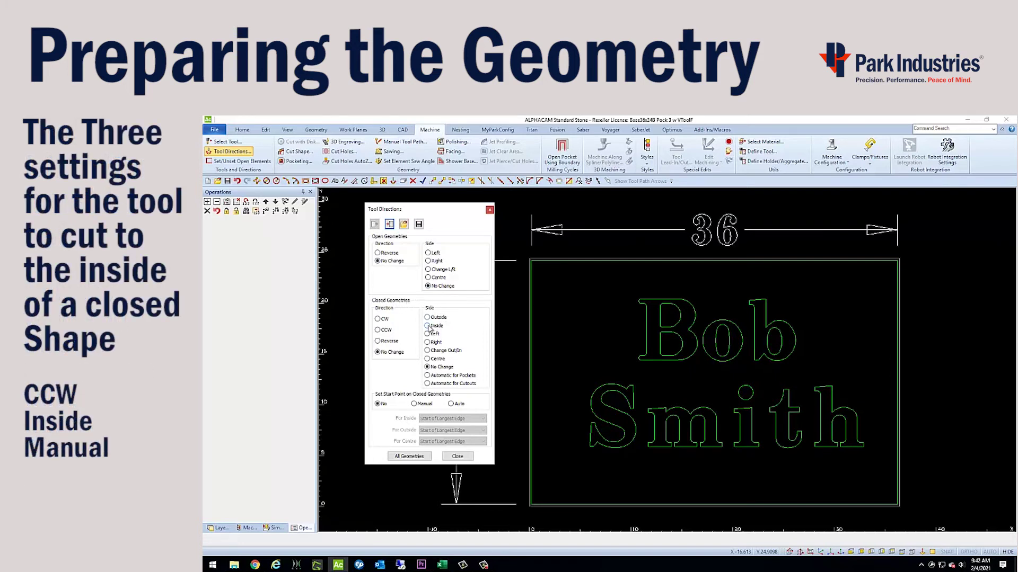
click(428, 326)
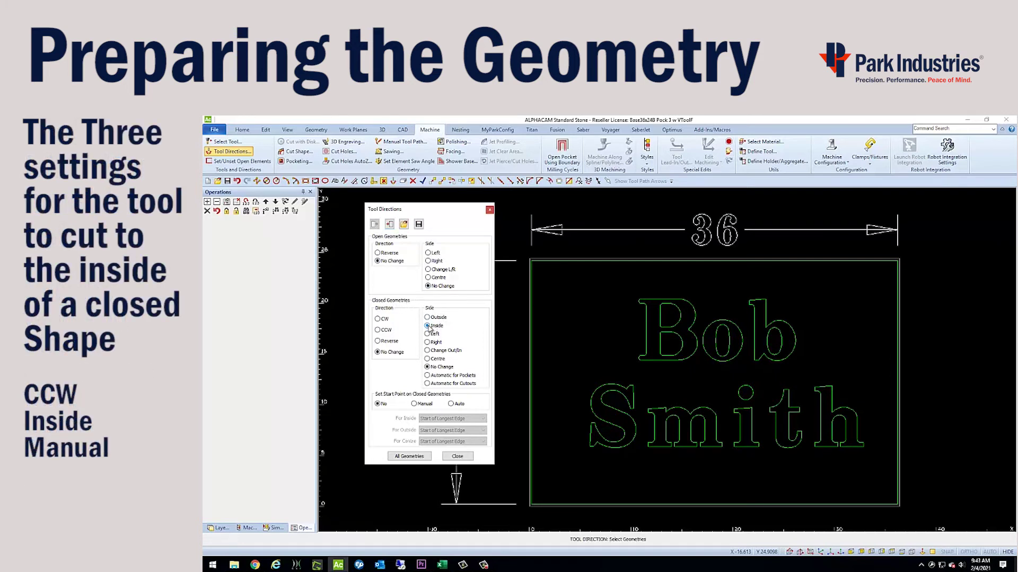
click(379, 330)
click(414, 405)
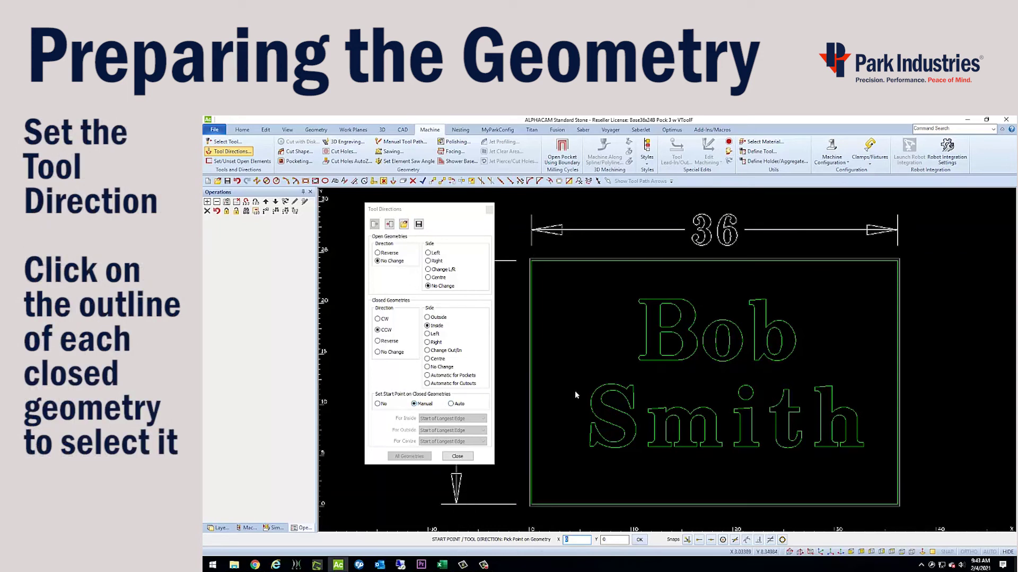
Step: Pick start points on the outer outlines of B, o, b, S, m, i (stem and dot), t and h
click(647, 336)
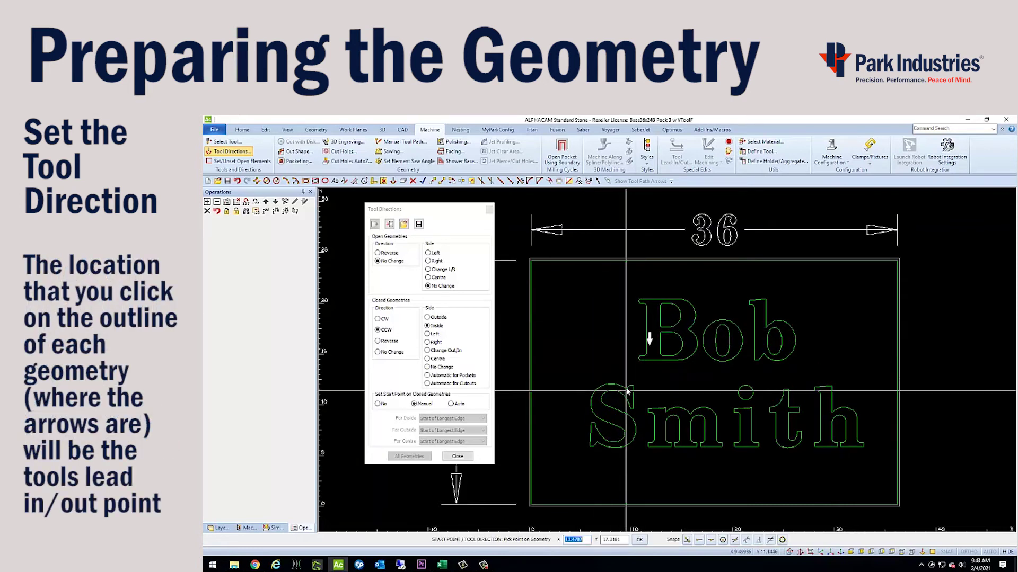
click(704, 341)
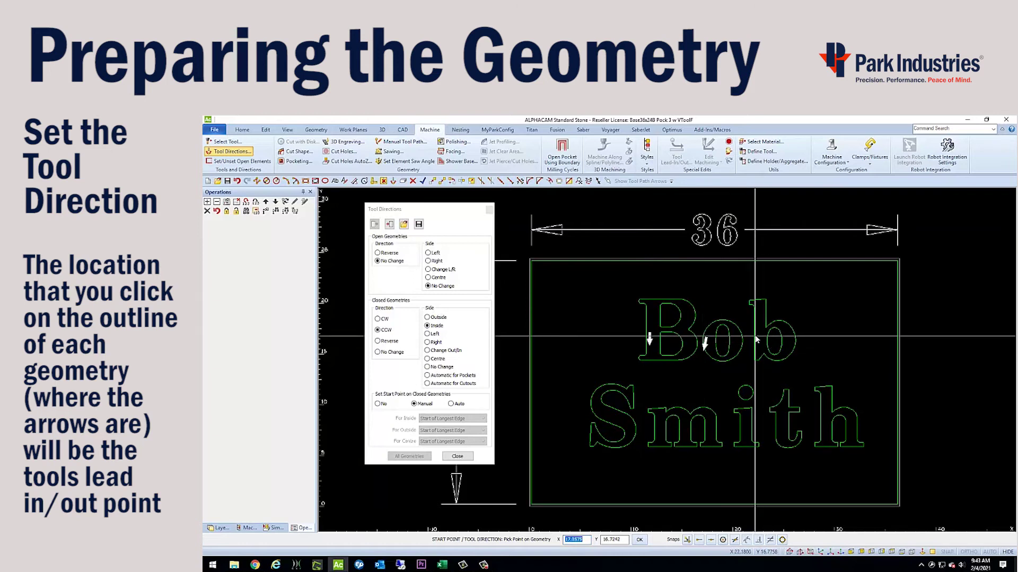
click(767, 344)
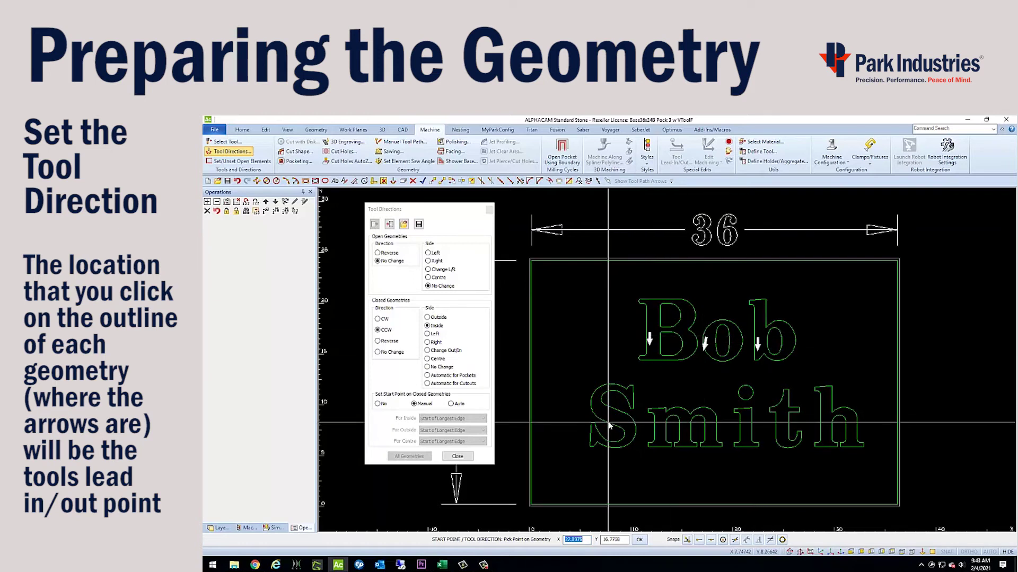
click(611, 423)
click(654, 429)
click(741, 430)
click(744, 398)
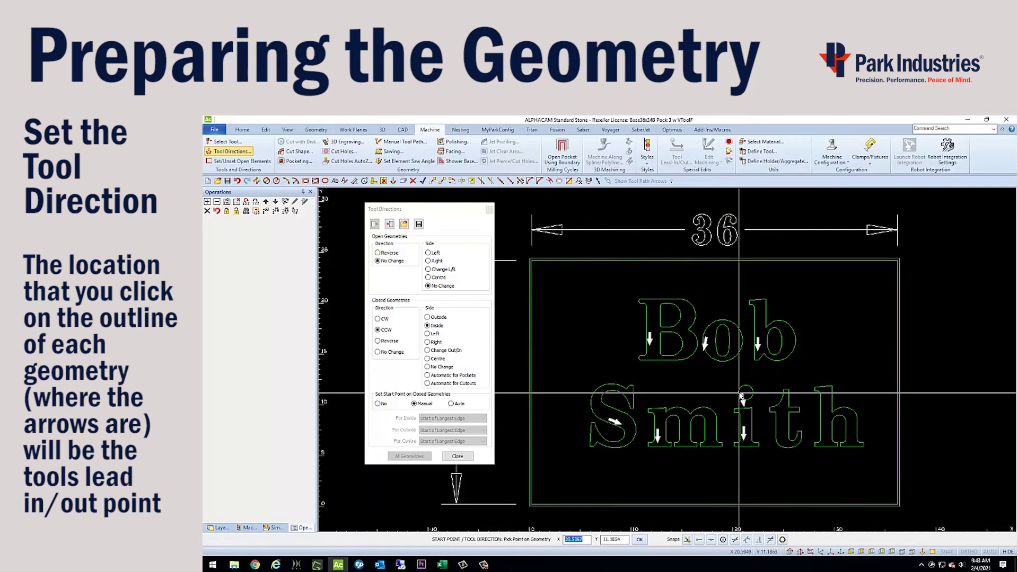
click(778, 431)
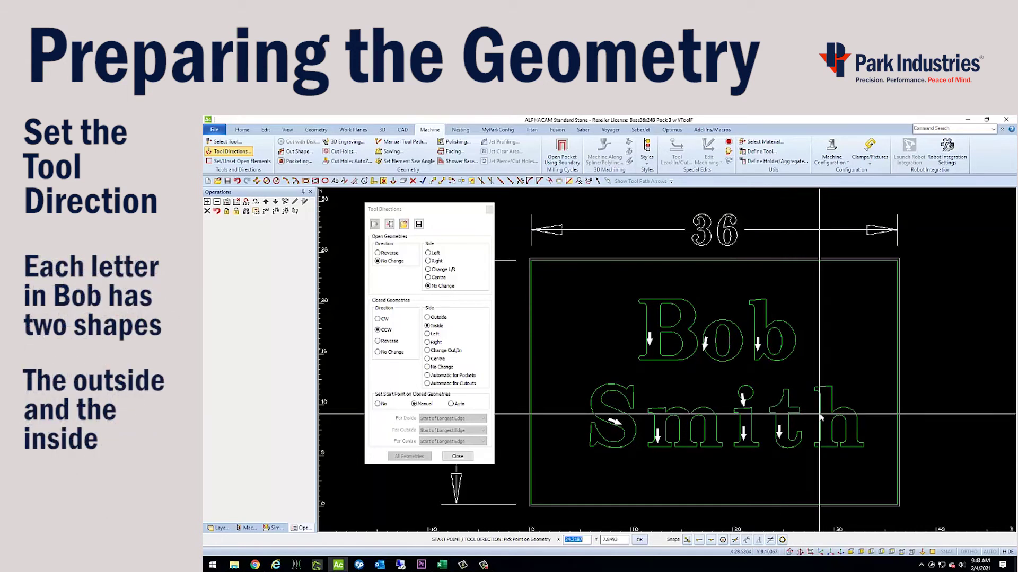
click(821, 418)
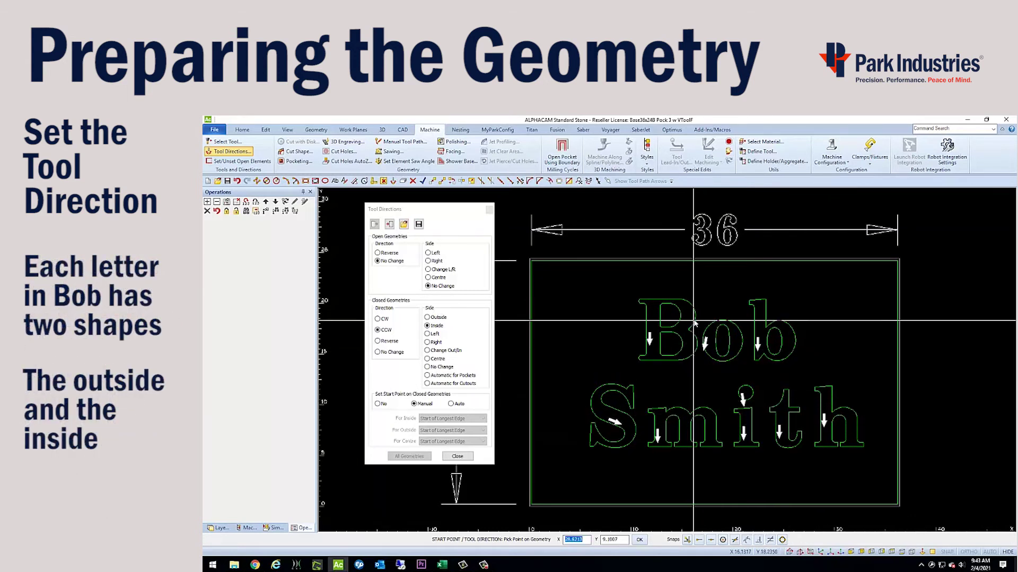
scroll(693, 320, up, 2)
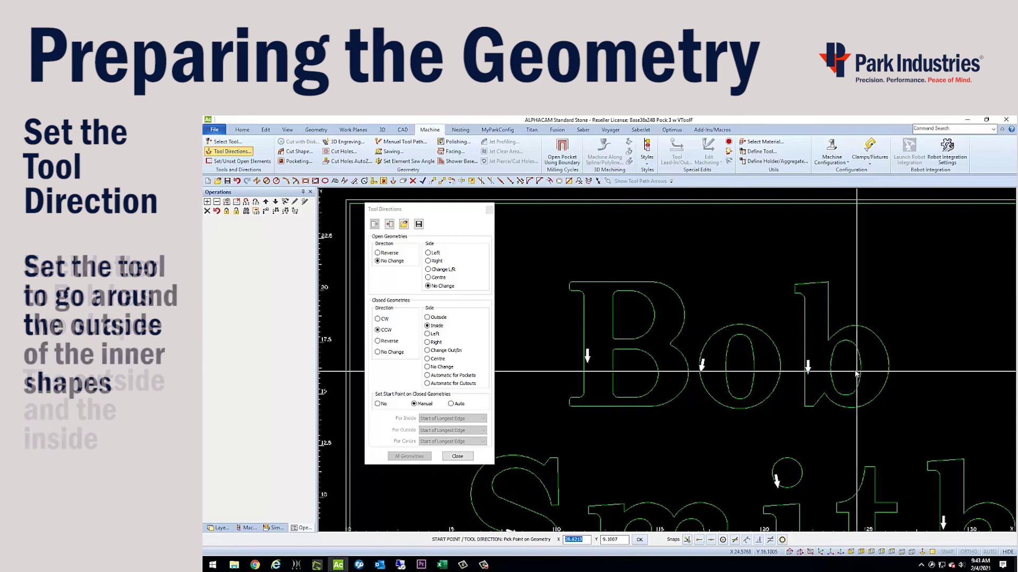
Step: Switch to CW and Outside, then pick start points on the two B holes and the o and b holes
click(428, 318)
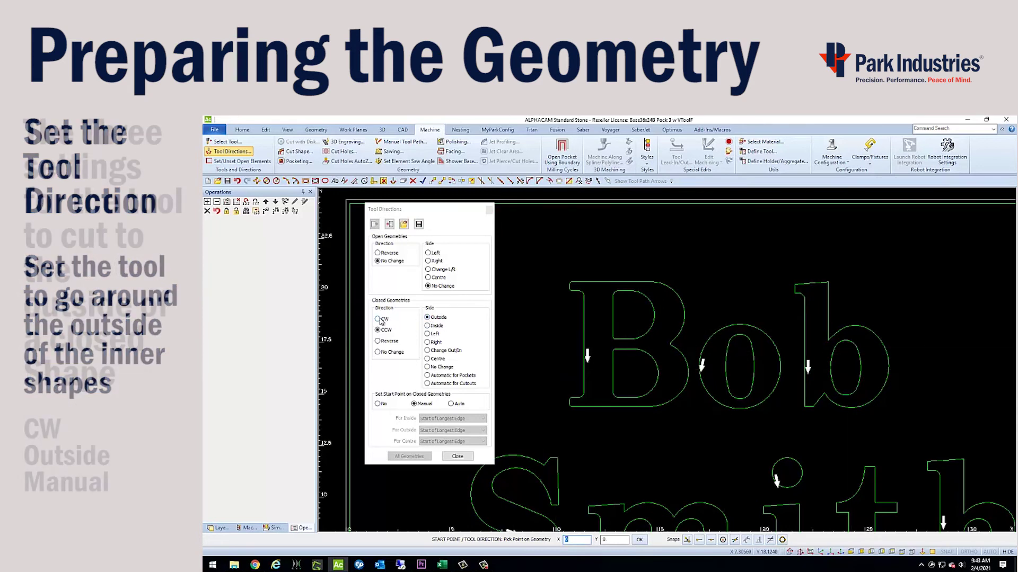
click(378, 319)
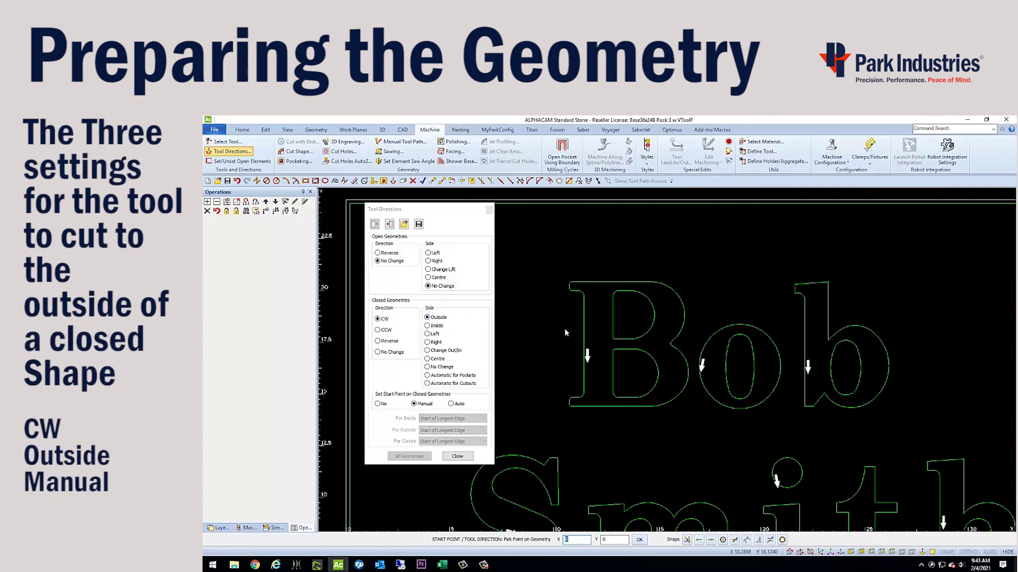
click(615, 357)
click(613, 370)
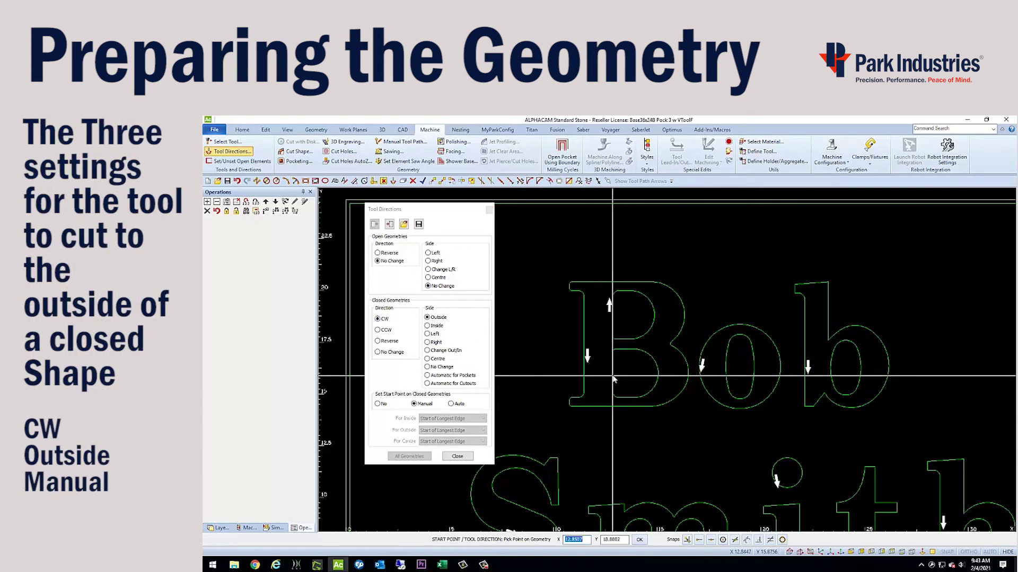
click(727, 365)
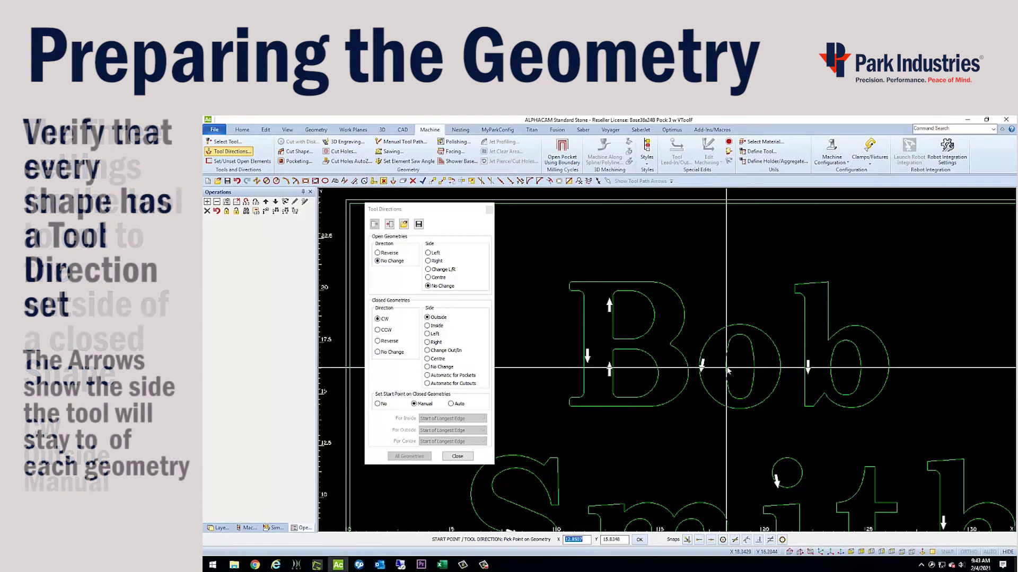
click(832, 370)
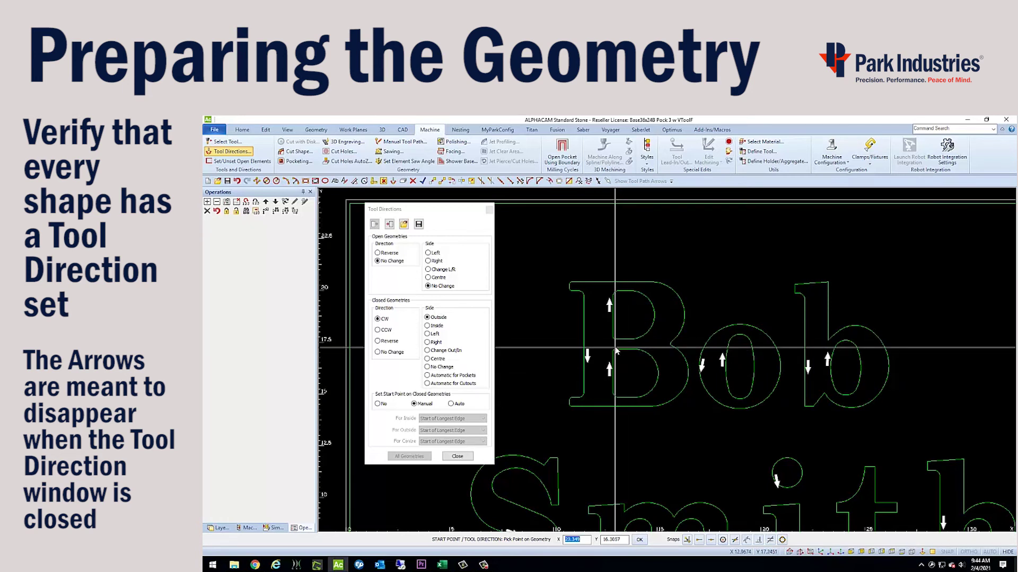
scroll(614, 349, down, 3)
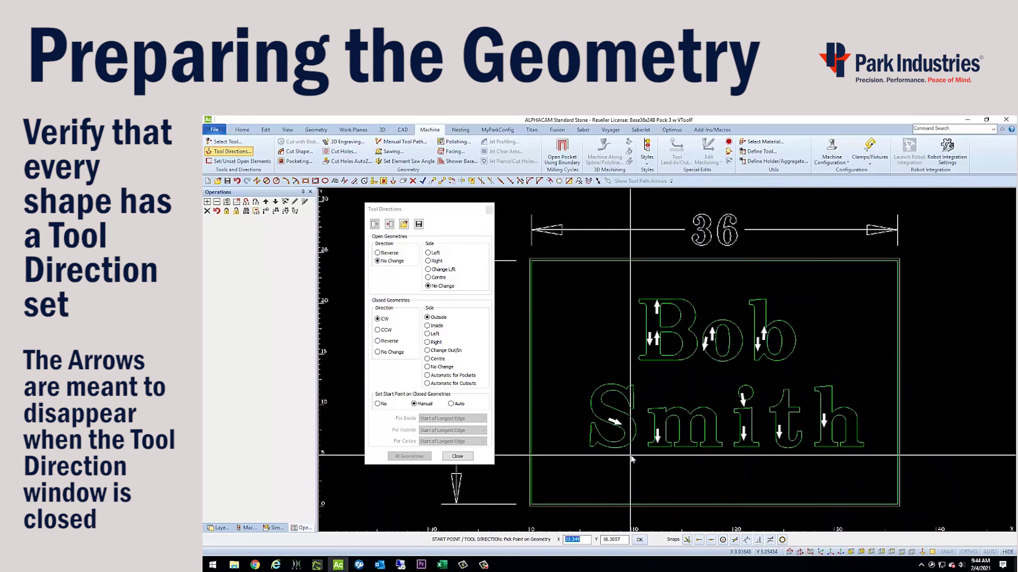
click(458, 457)
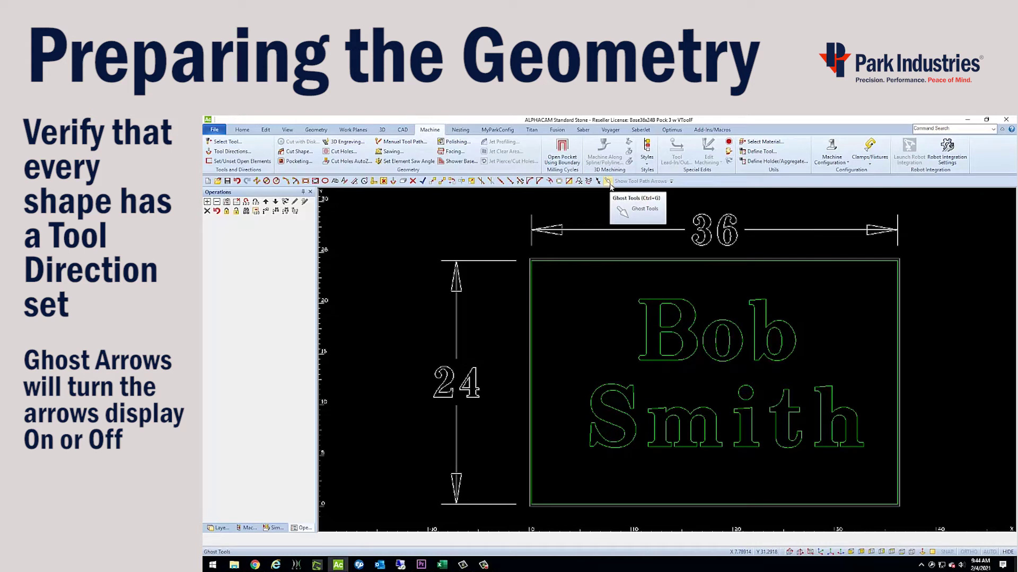
click(609, 183)
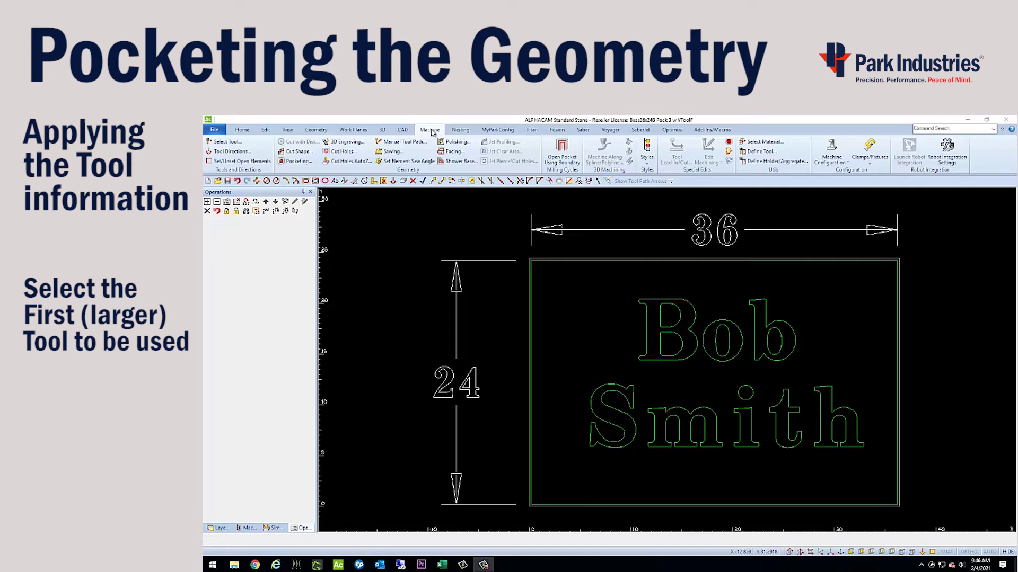
Step: Choose tool 34, the FlEnd engraving bit .5, from the tool library and accept it
click(431, 130)
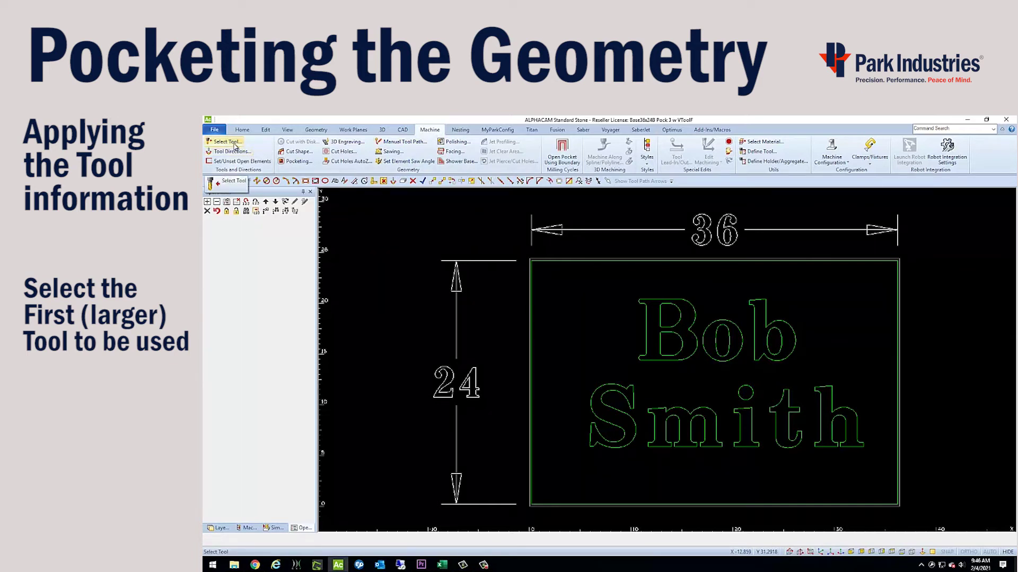
click(234, 144)
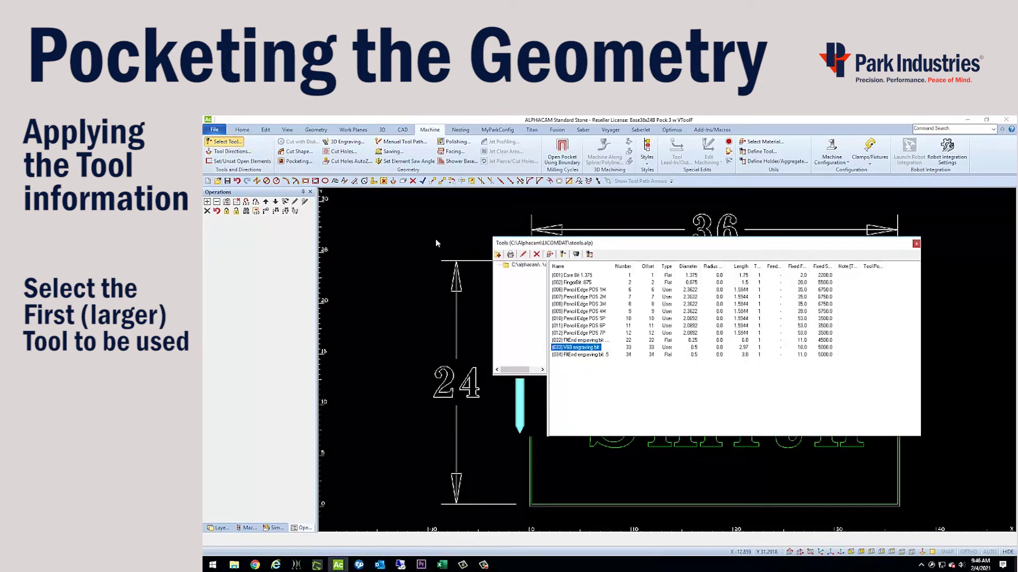
click(597, 355)
click(593, 347)
click(592, 340)
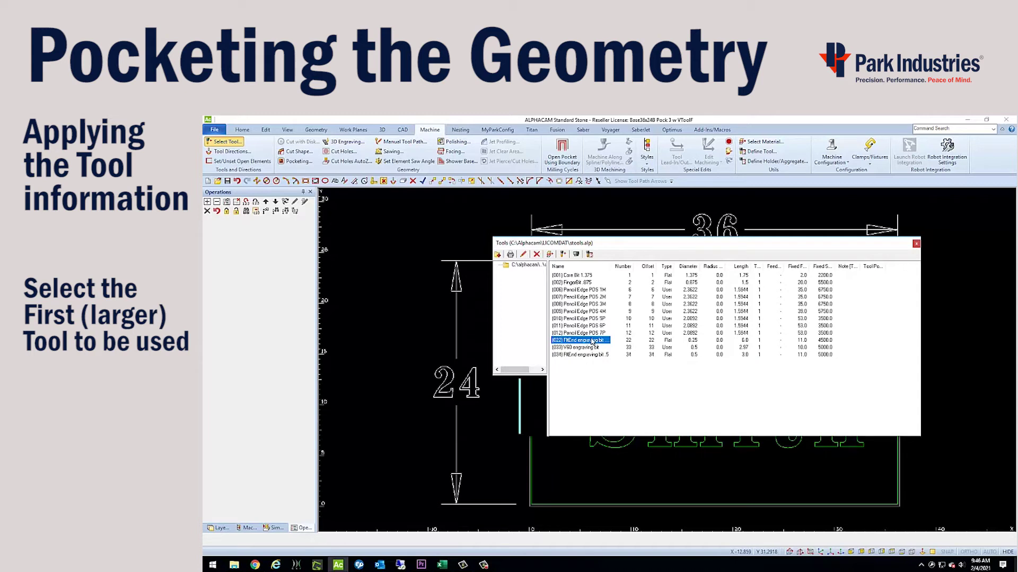
click(594, 355)
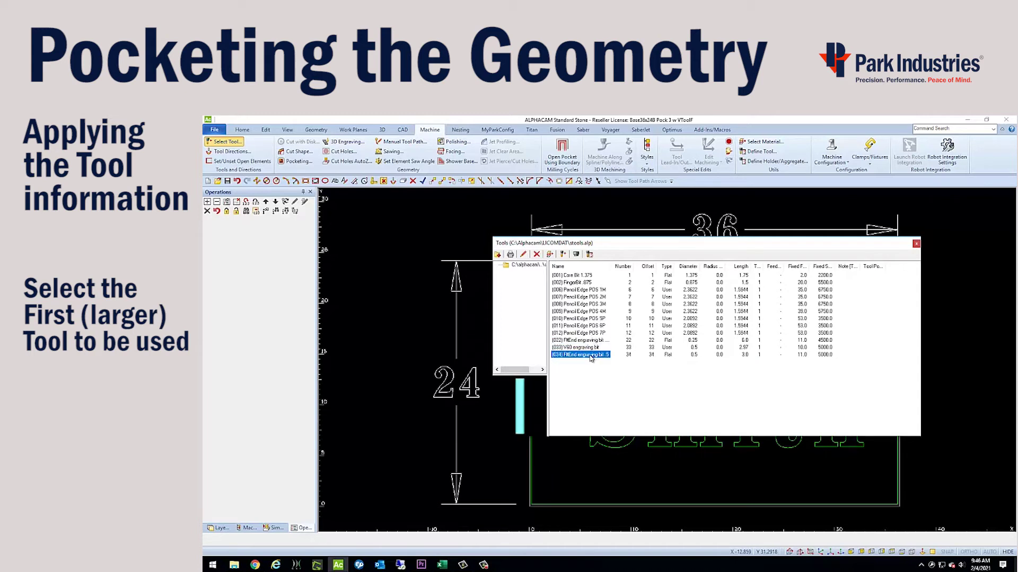
double_click(590, 357)
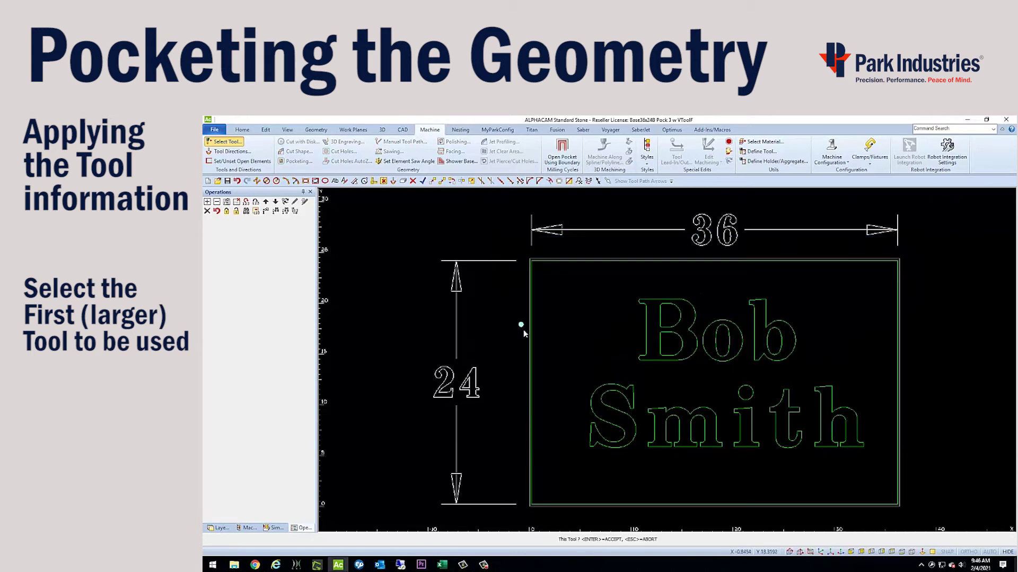
key(Return)
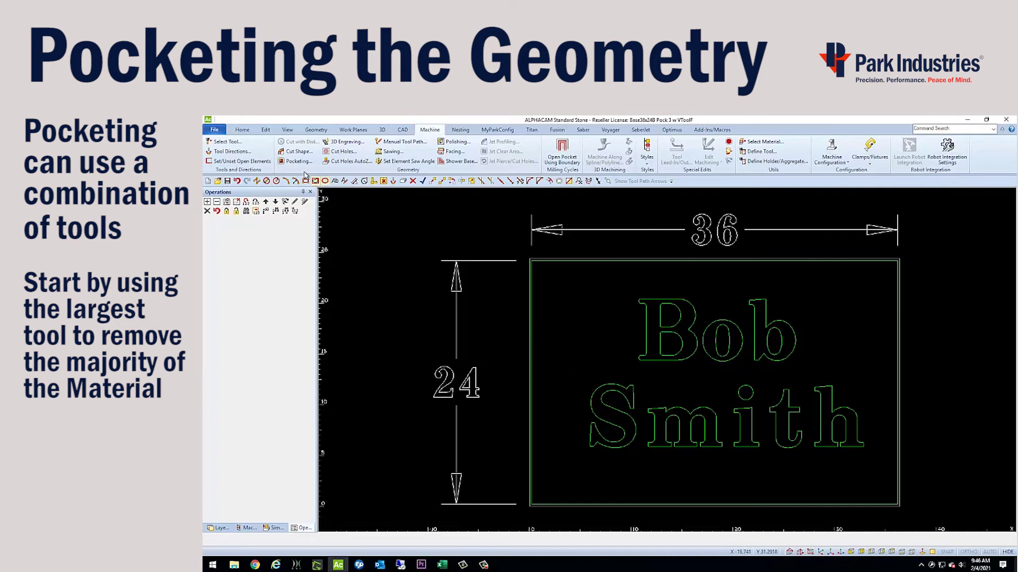
Step: Start a pocketing toolpath and keep the General settings at Contour, Full, Inside
click(297, 162)
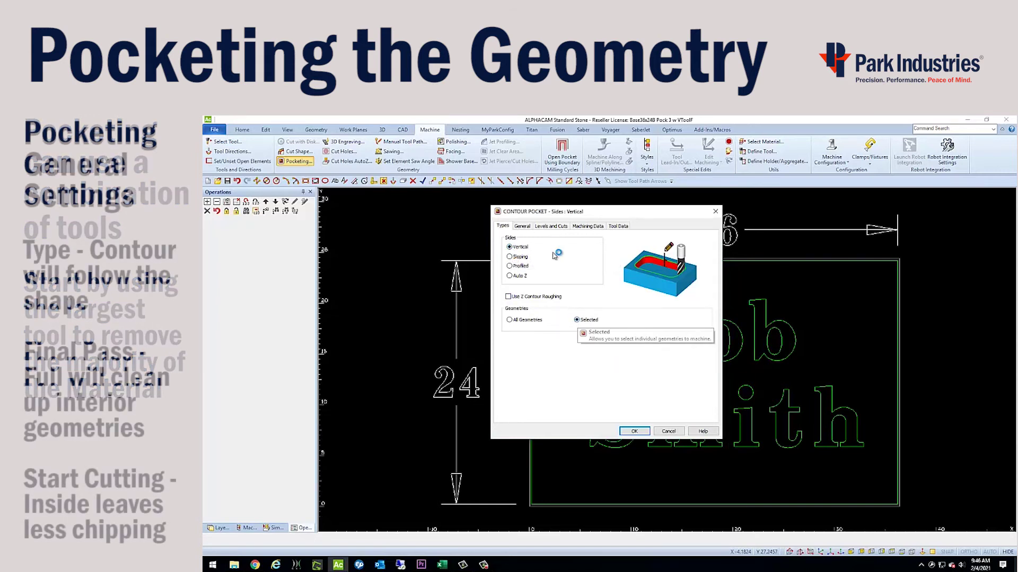
click(529, 227)
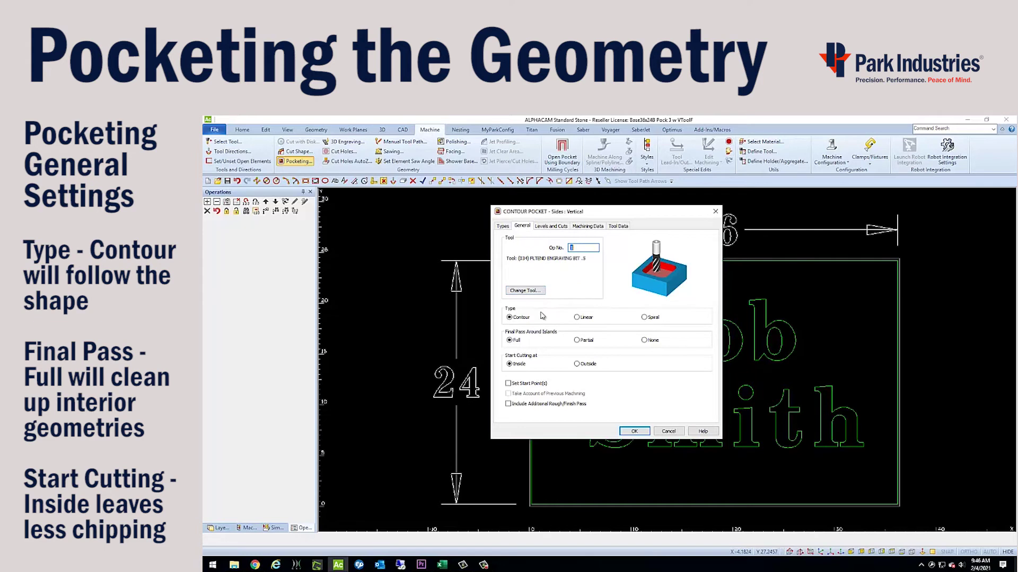
mouse_move(540, 320)
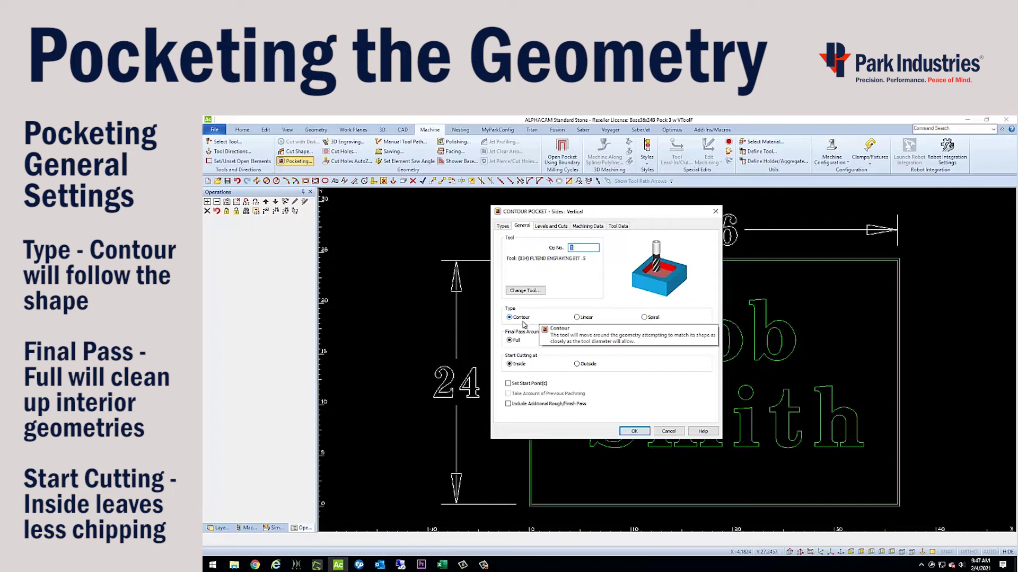
mouse_move(518, 343)
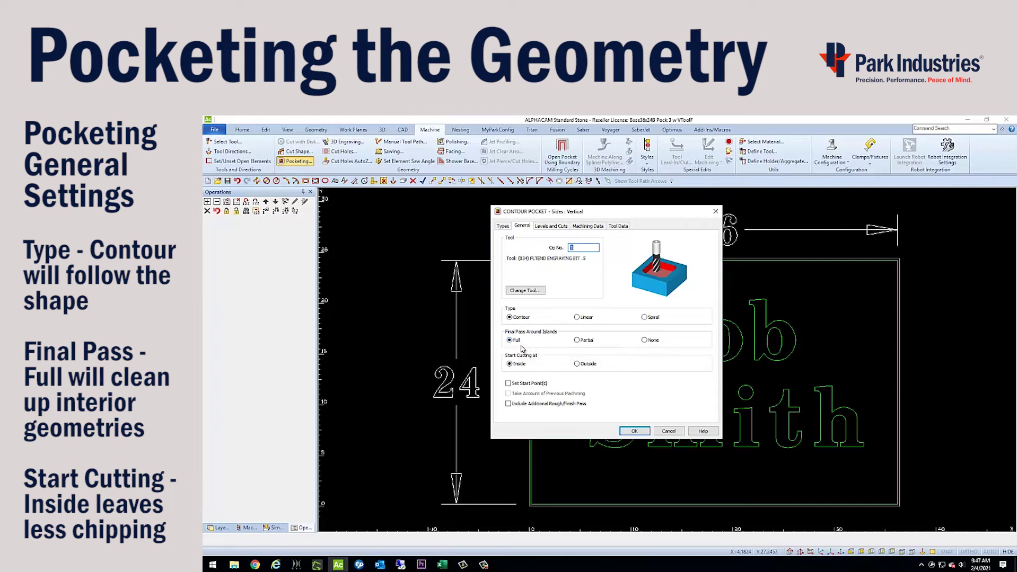
mouse_move(517, 368)
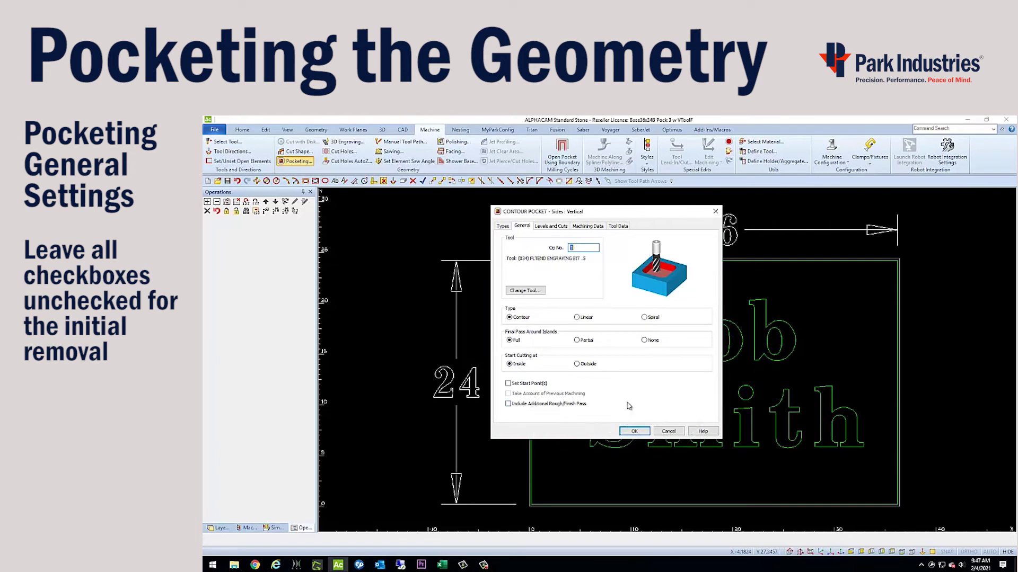
Step: Enter rapid down 2, material top 1.2, final depth 1, and stock to be left .02
click(552, 226)
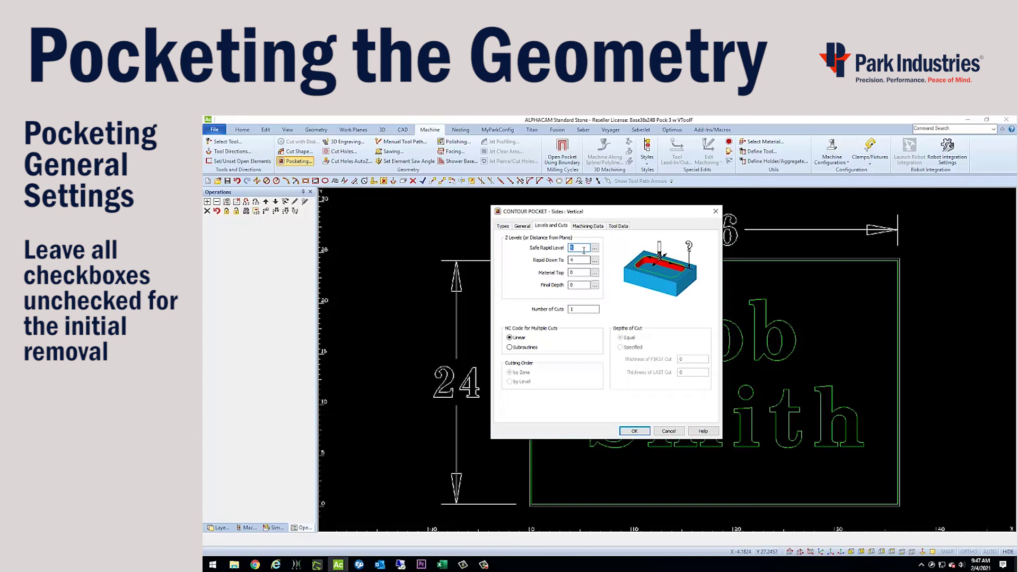
double_click(579, 260)
text(2)
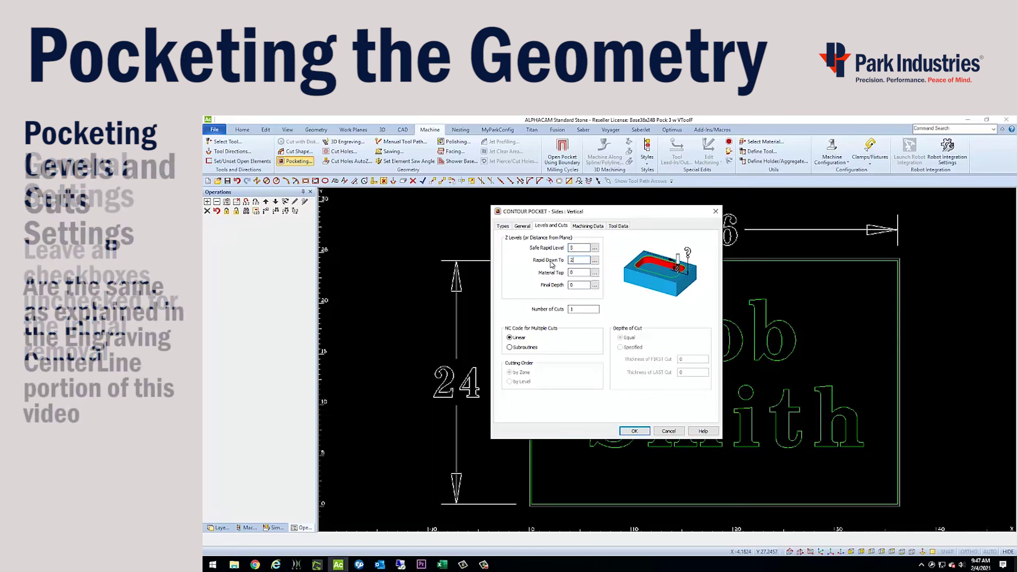
key(Tab)
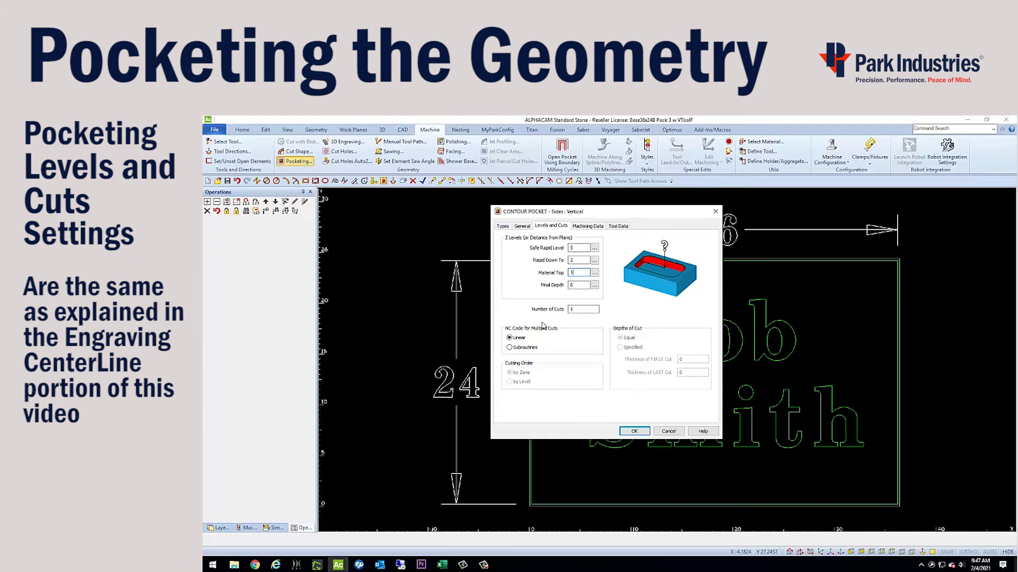
click(573, 285)
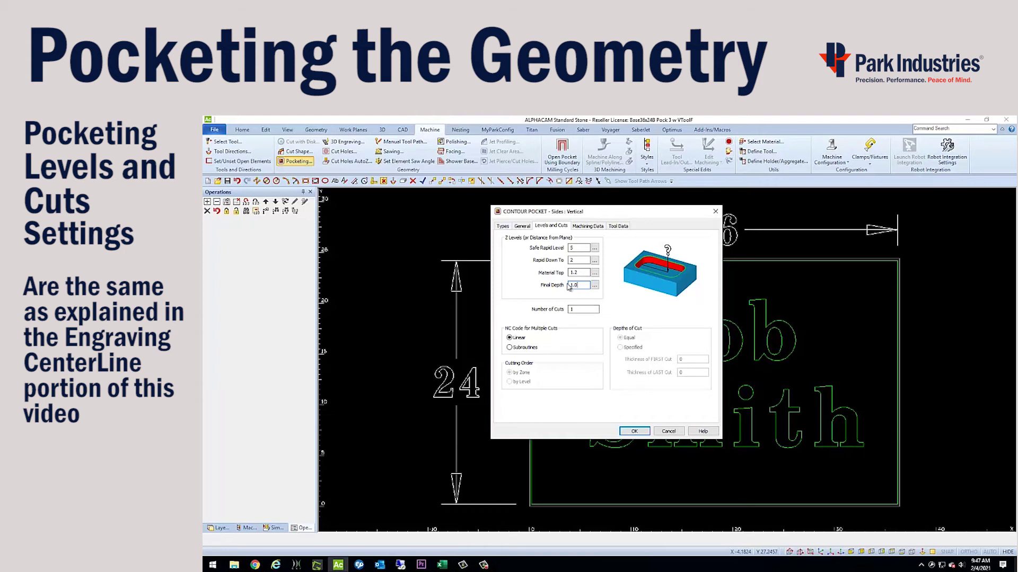
click(577, 310)
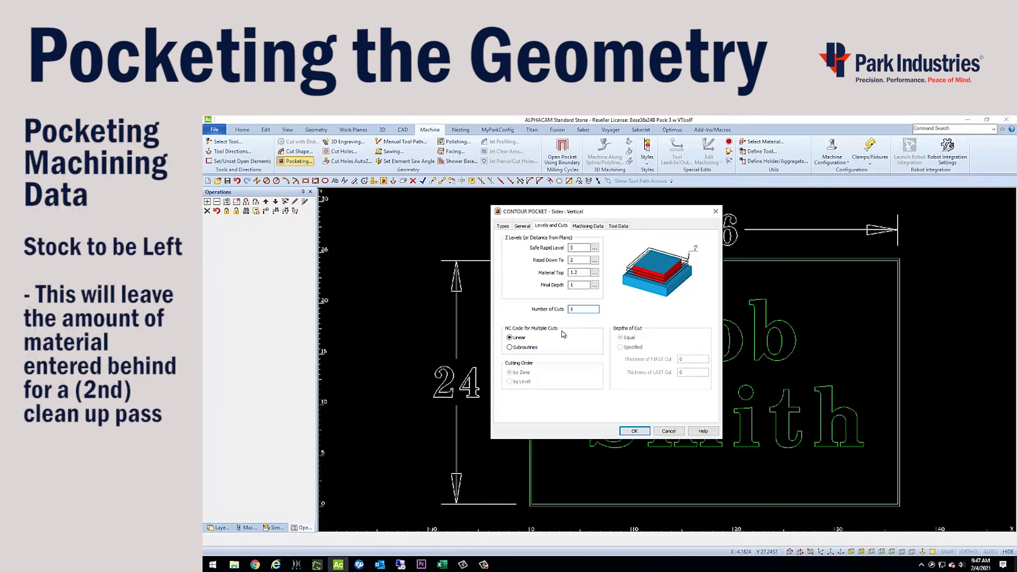
click(585, 227)
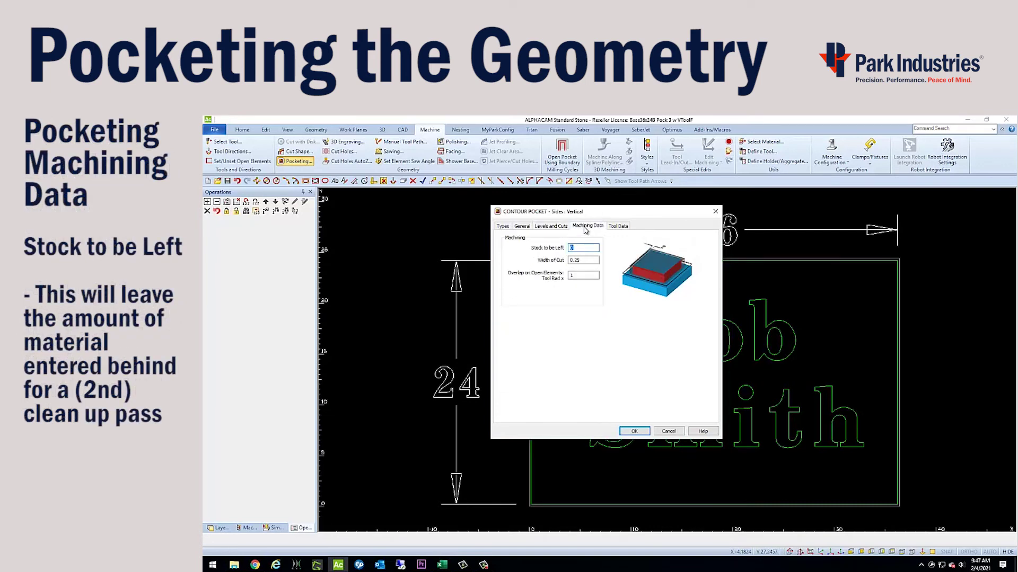
click(581, 247)
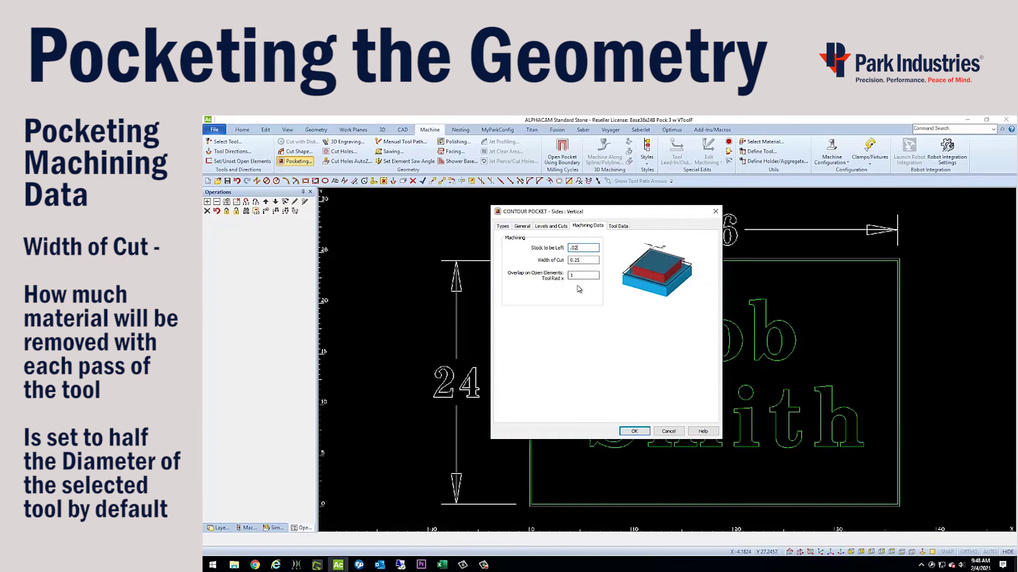
click(618, 227)
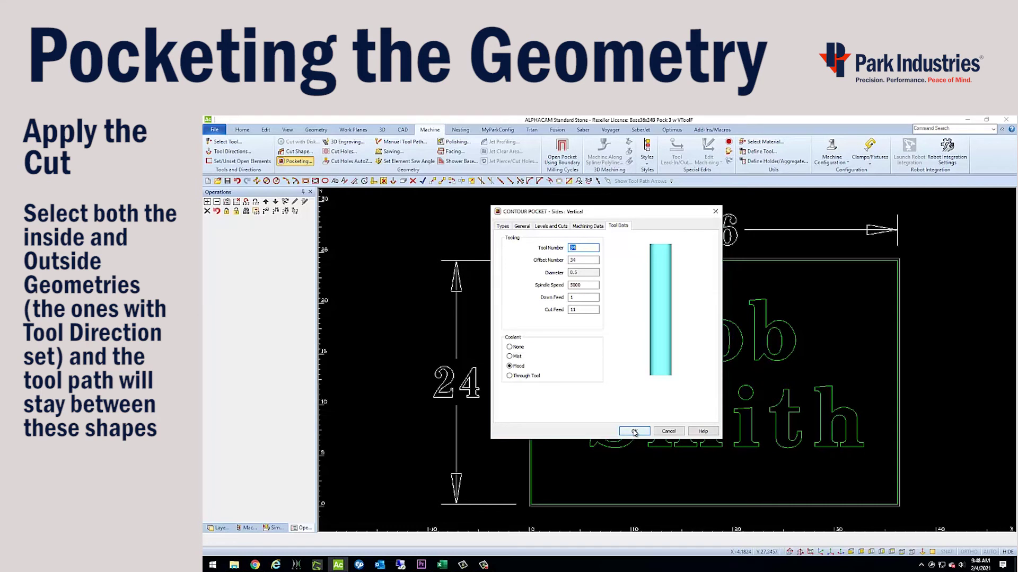
Step: Generate the rough contour pocket inside all Bob Smith letters, then zoom in to inspect it
click(634, 432)
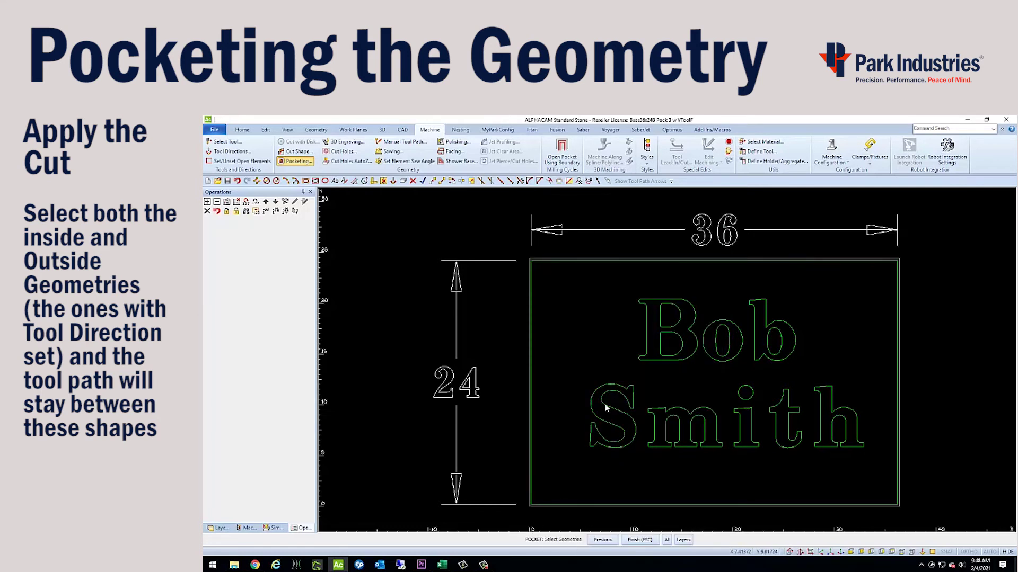
click(560, 278)
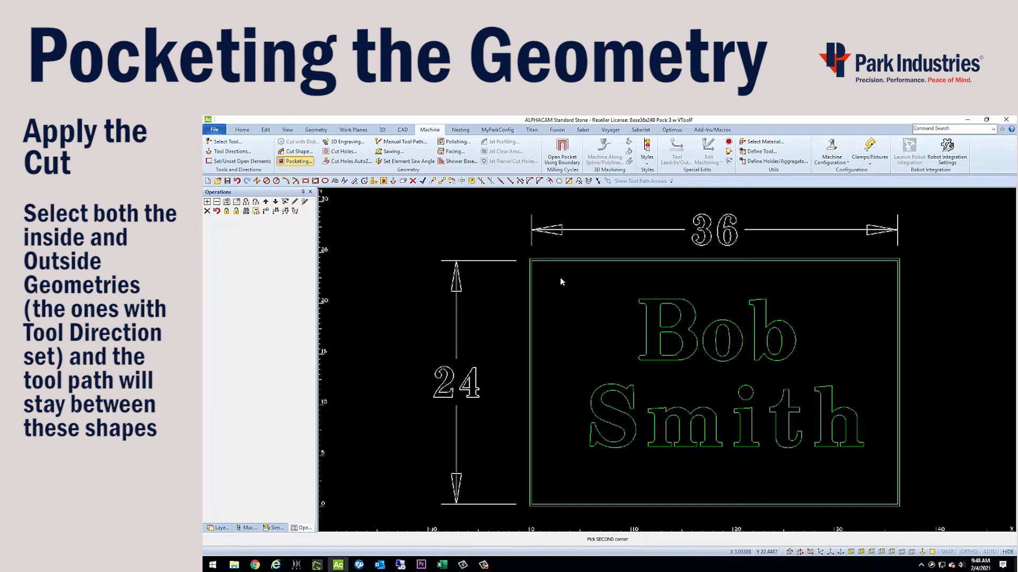
click(870, 472)
key(Escape)
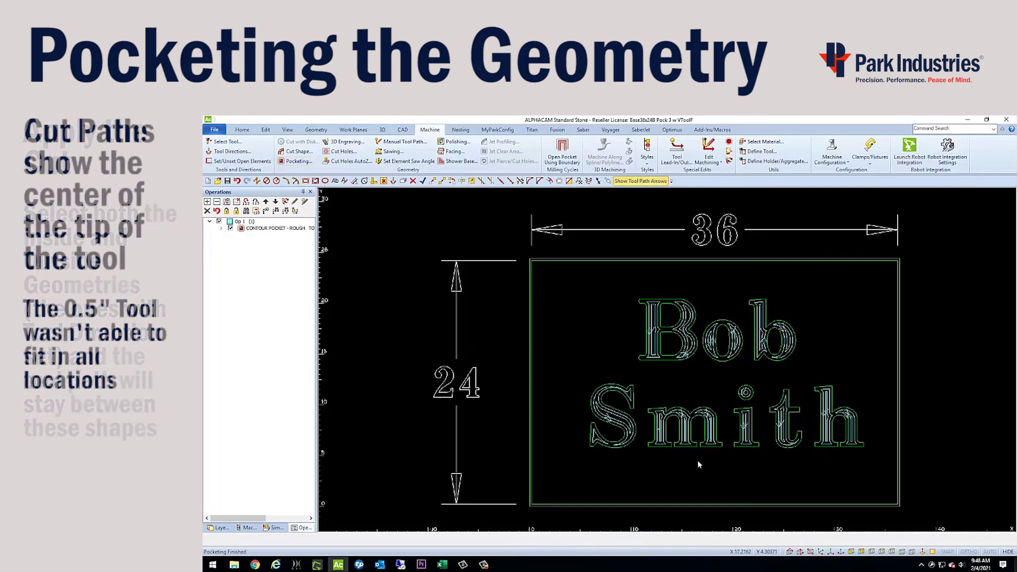
scroll(608, 430, up, 3)
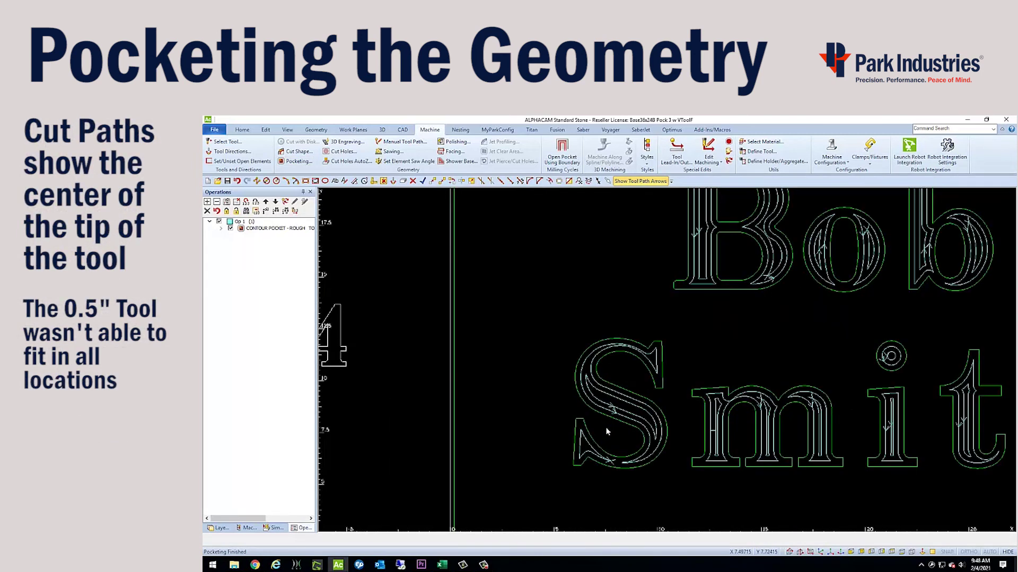
scroll(607, 431, up, 1)
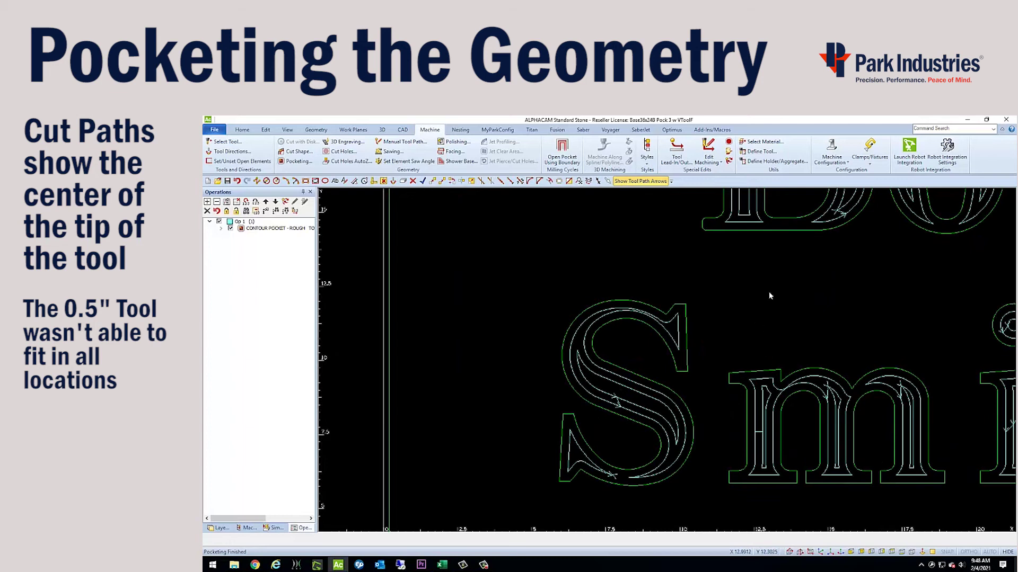
middle_drag(768, 292, 736, 459)
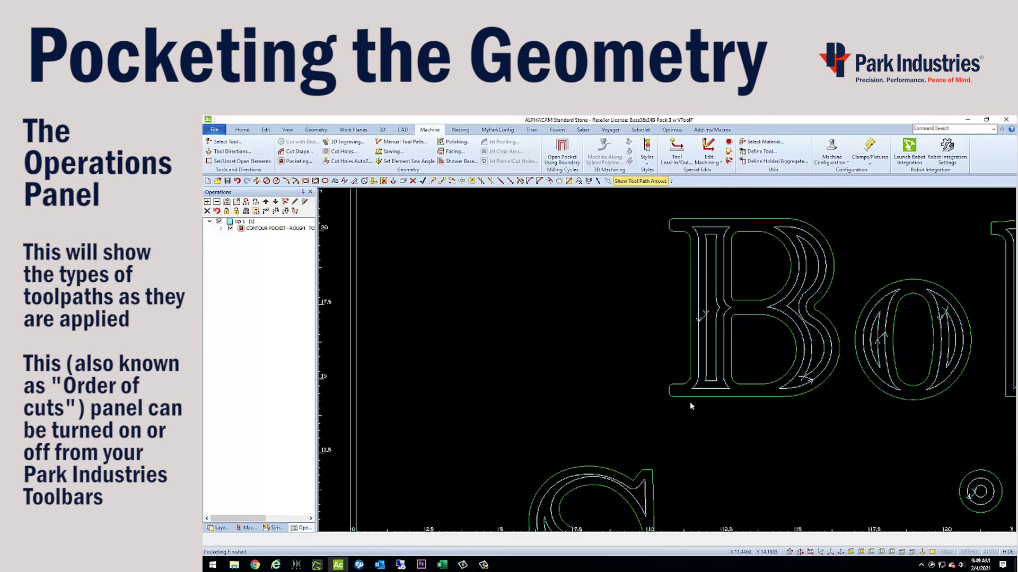
key(Home)
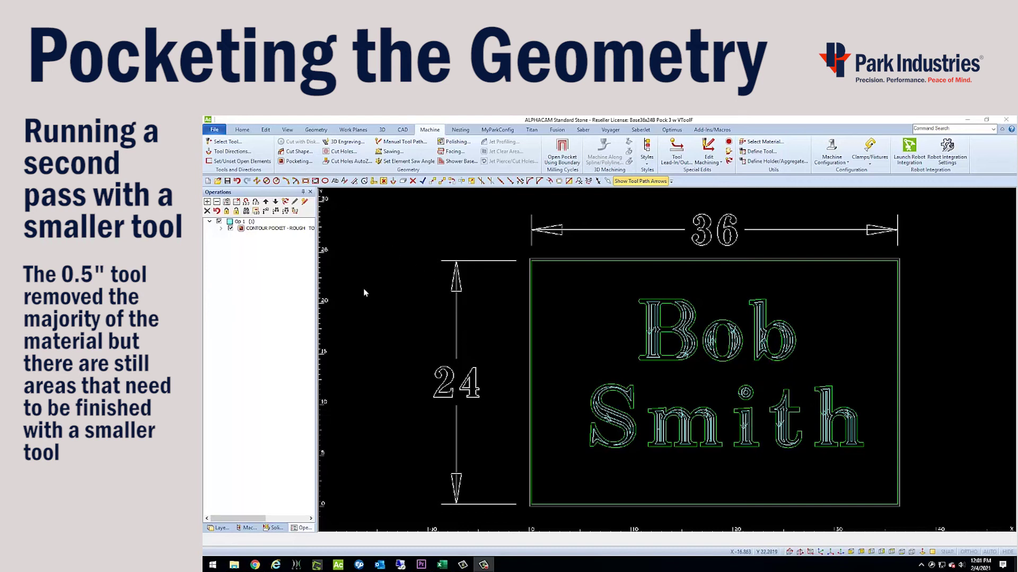
Step: Start a second contour pocket and load tool 022, the 0.25 flat-end engraving bit
click(299, 163)
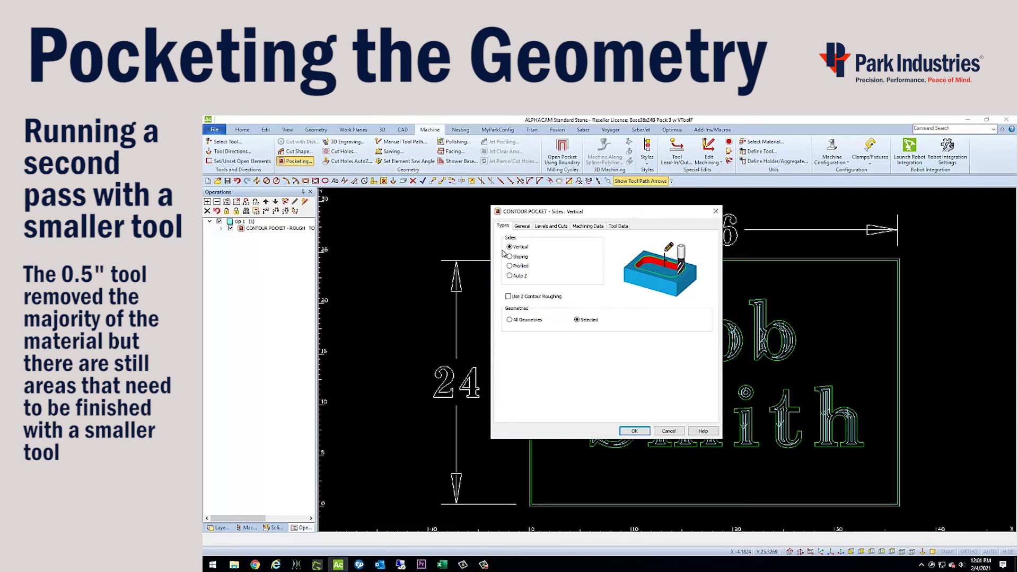
click(522, 226)
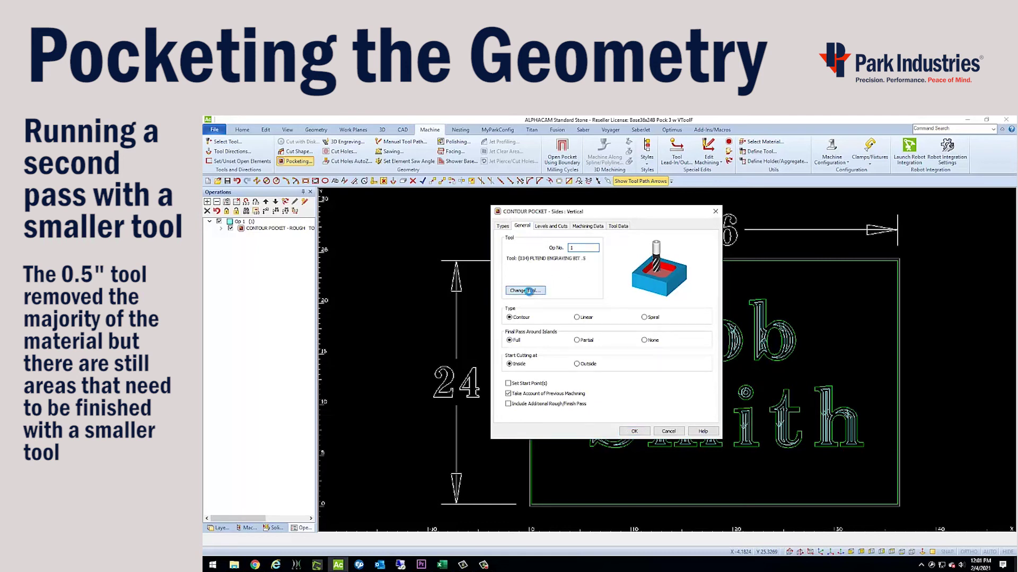
click(526, 291)
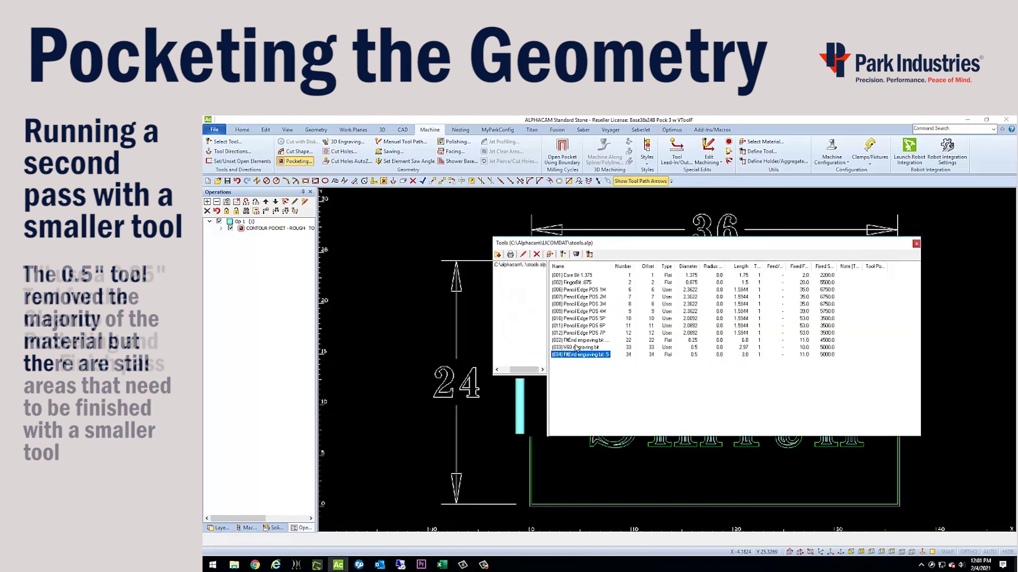
click(578, 340)
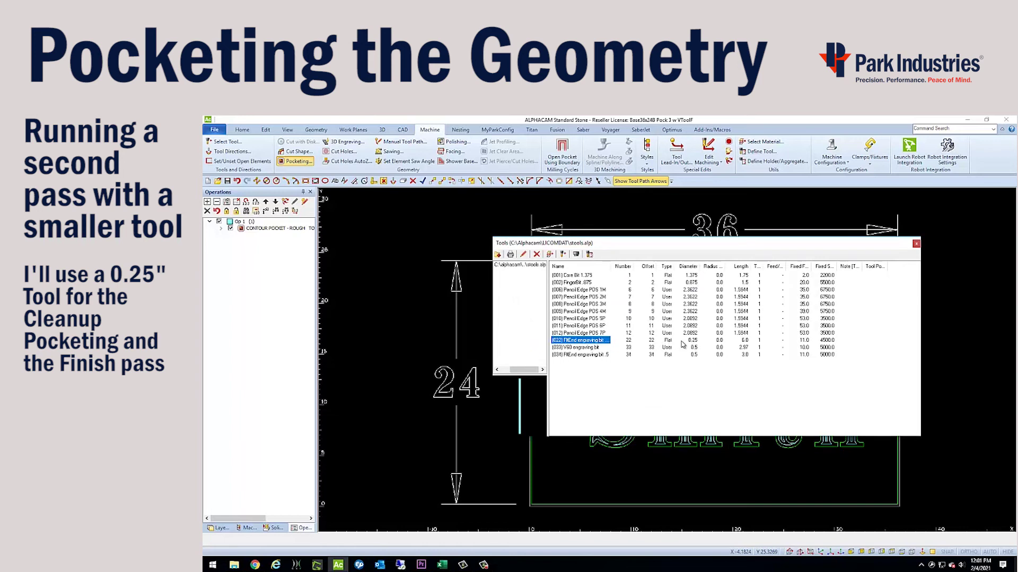
double_click(595, 342)
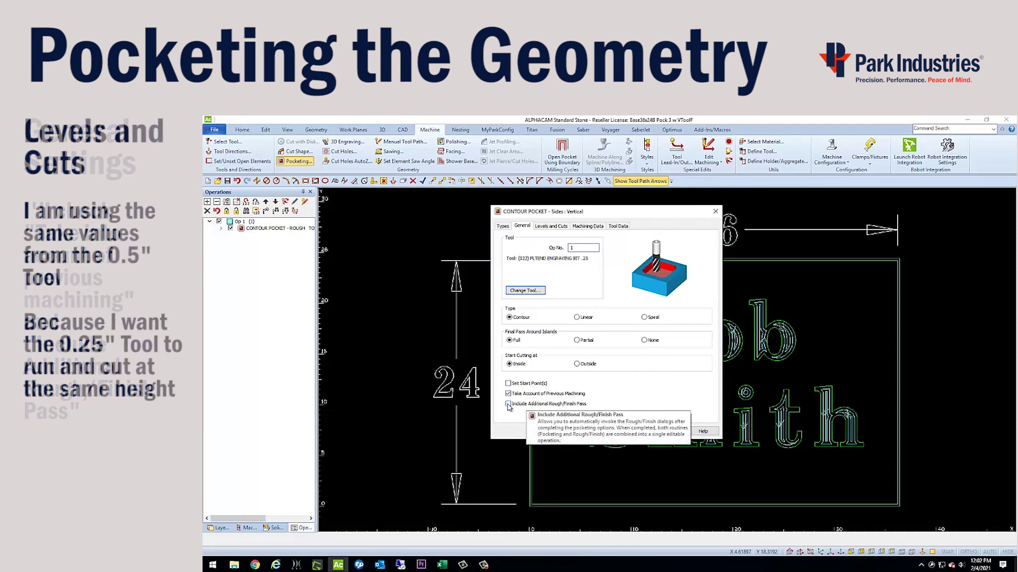
Step: Add an extra rough/finish pass and change the stock to be left from 0.02 to .01
click(509, 405)
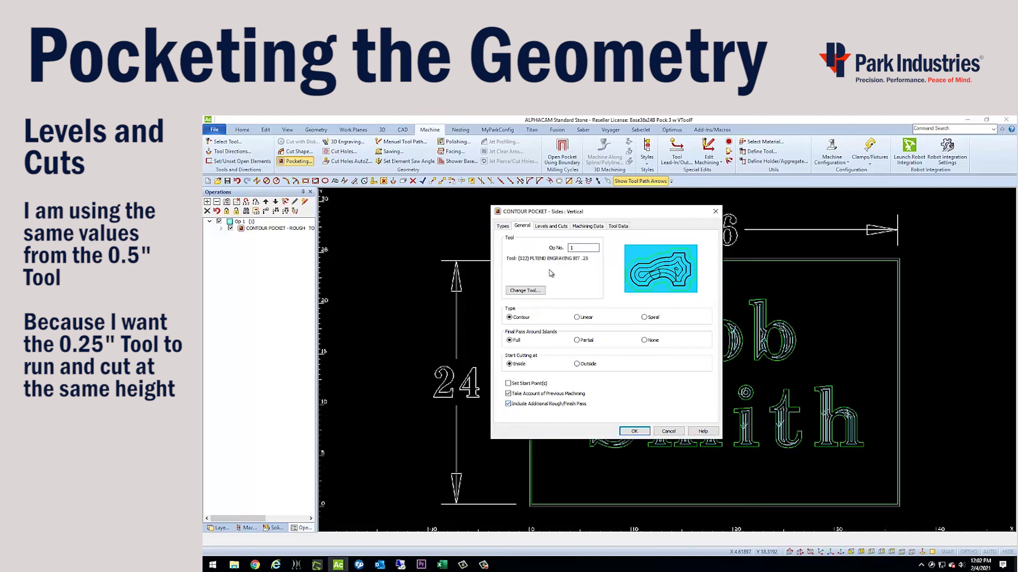
click(551, 227)
click(577, 249)
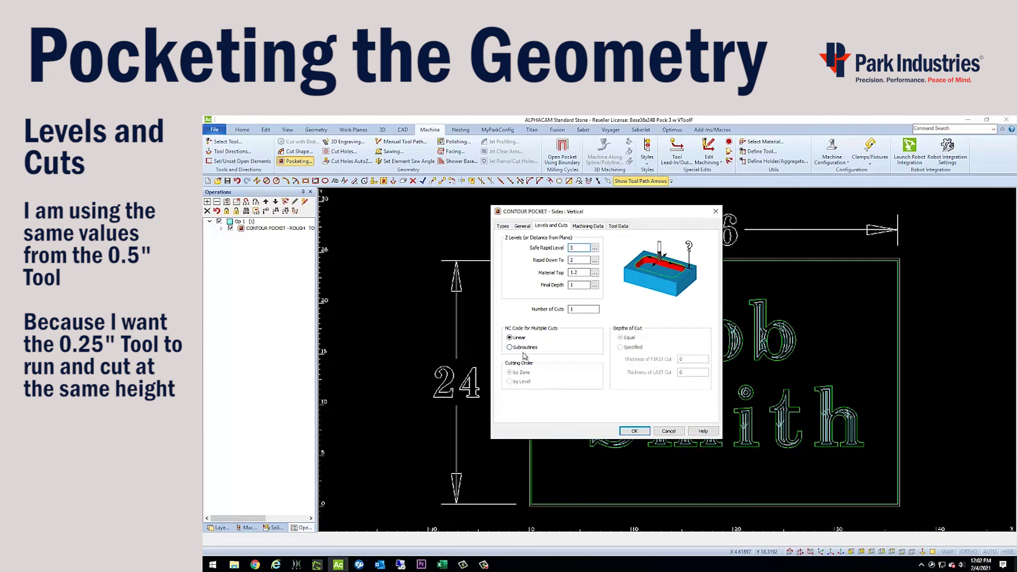
click(589, 226)
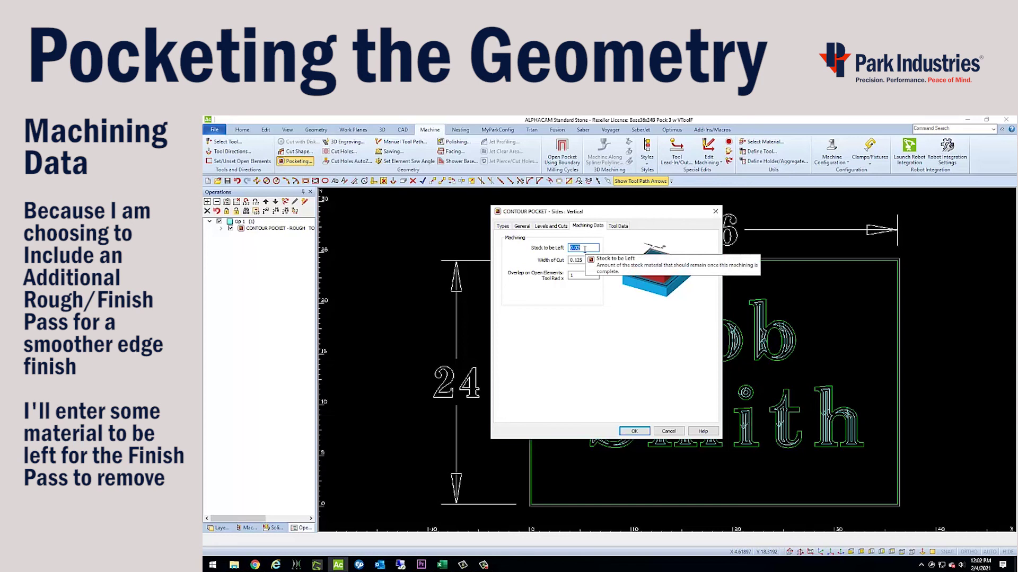
click(584, 248)
drag(587, 248, 571, 250)
text(.)
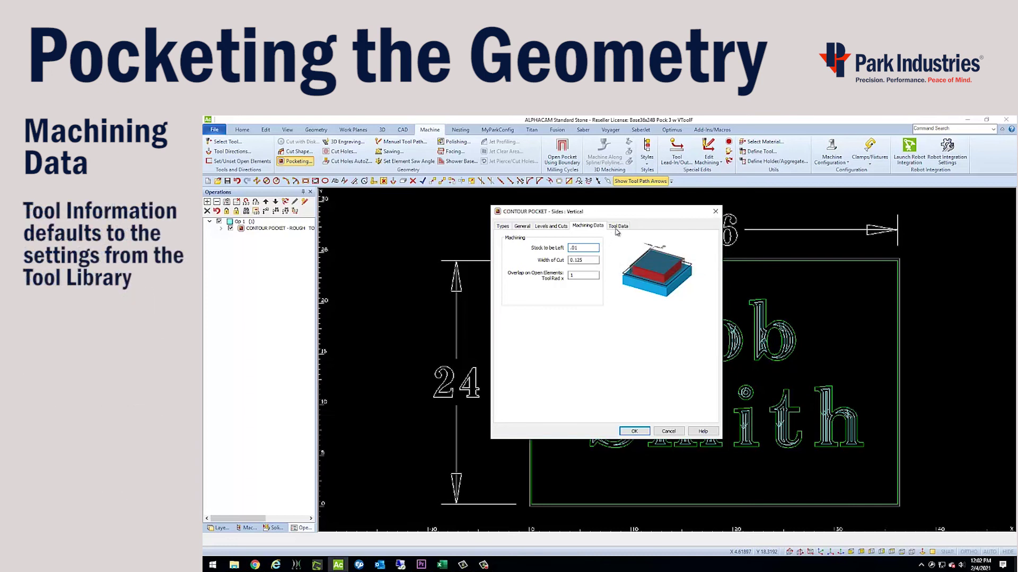
click(618, 227)
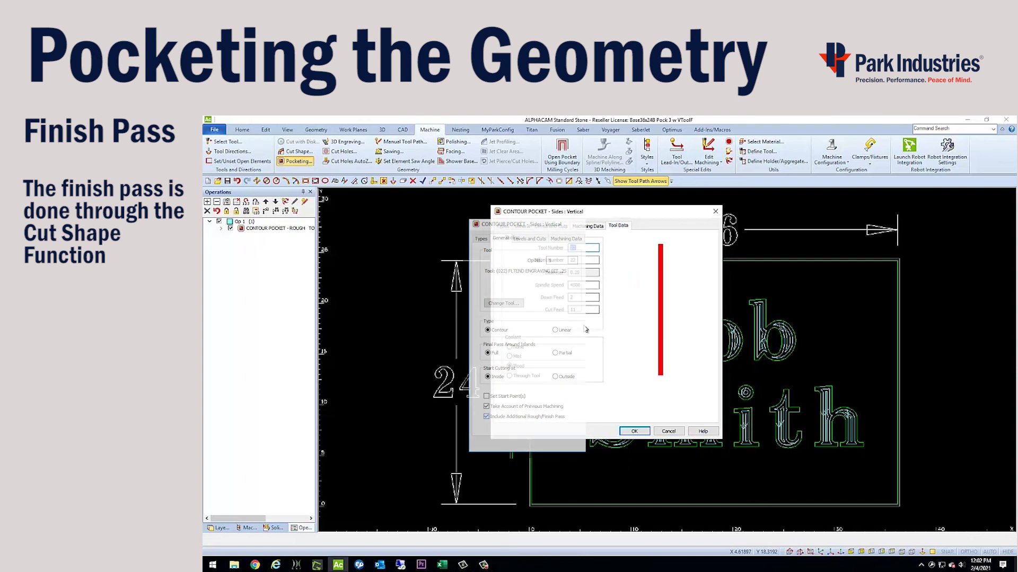
Step: Accept the pocket settings, then confirm the finish pass with machine compensation, zero stock and tool 22
click(634, 431)
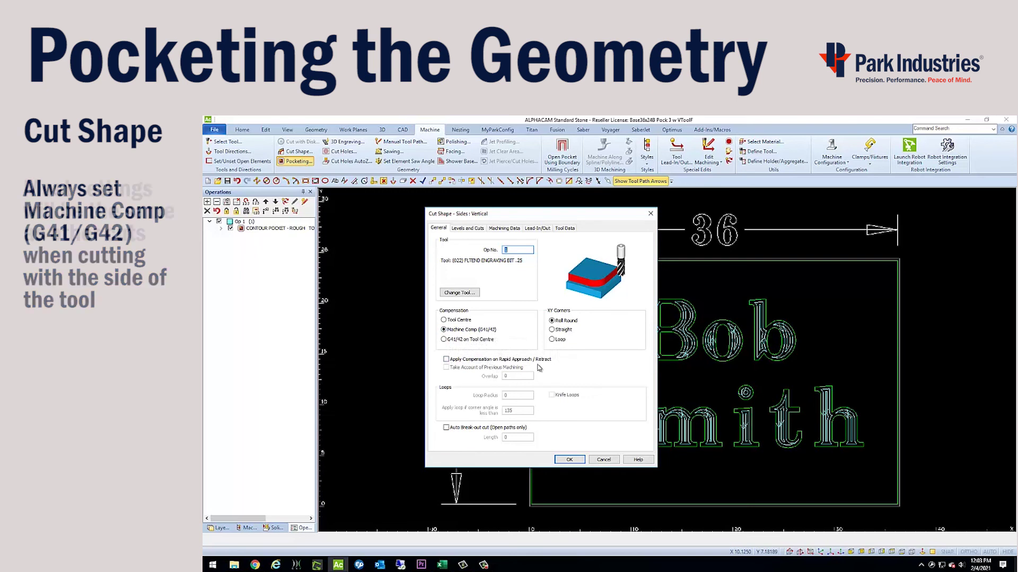
click(468, 228)
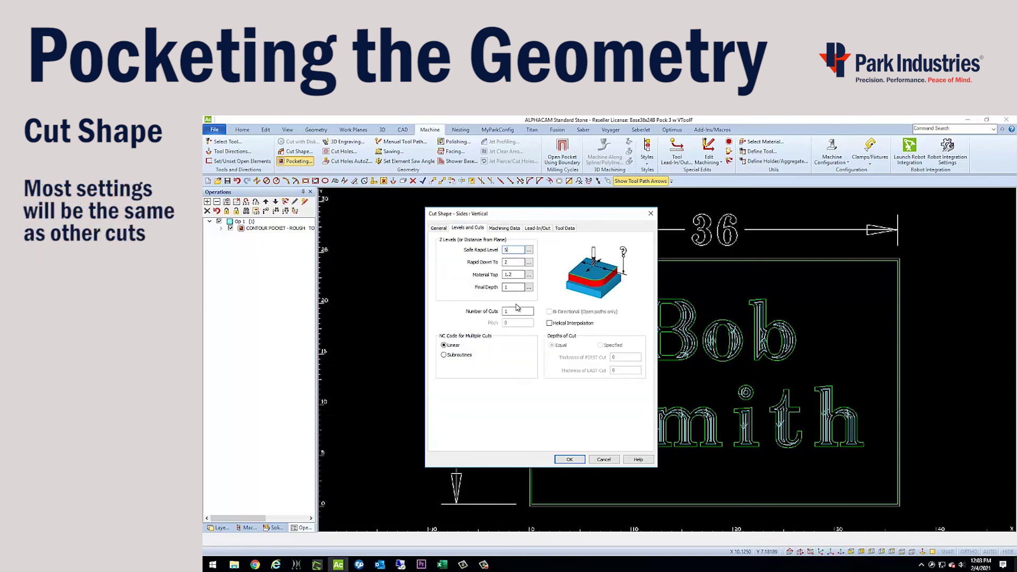
click(504, 228)
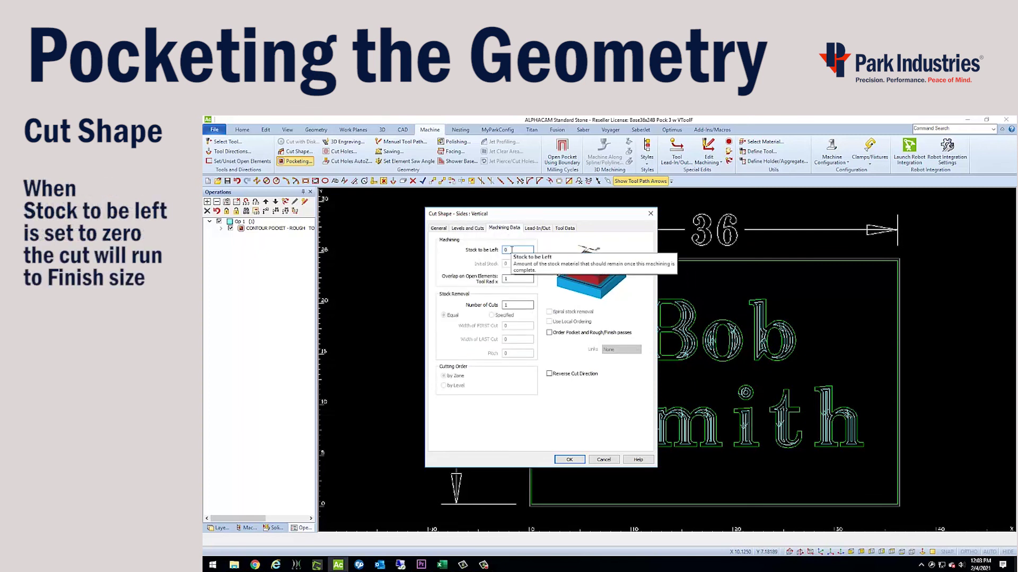
click(536, 228)
click(565, 228)
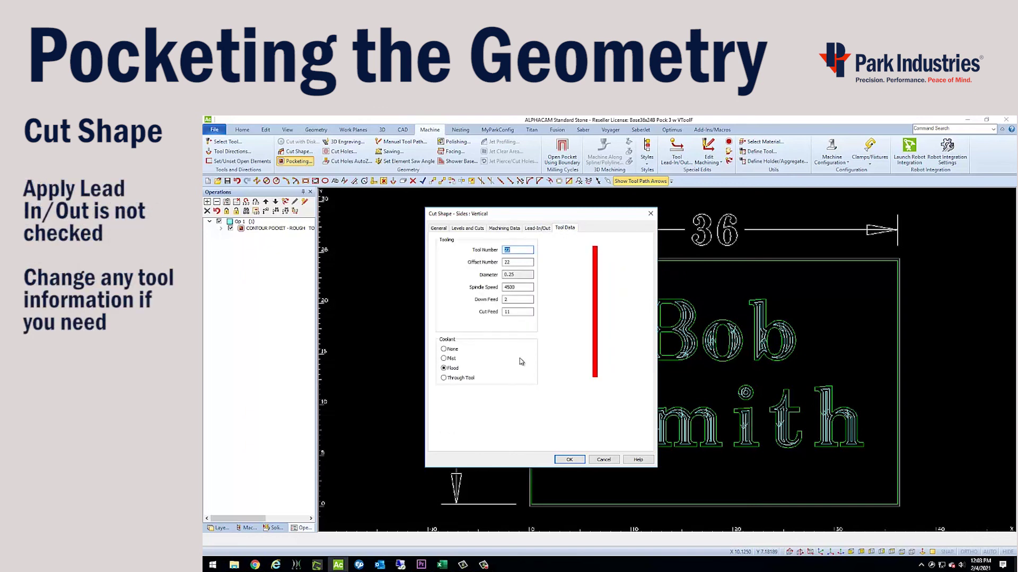
click(522, 312)
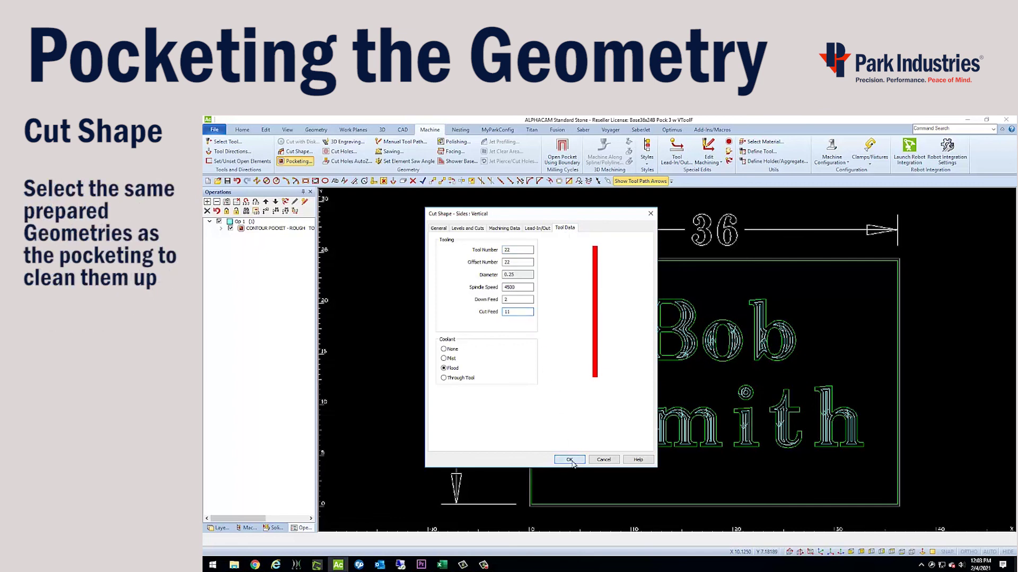
click(569, 460)
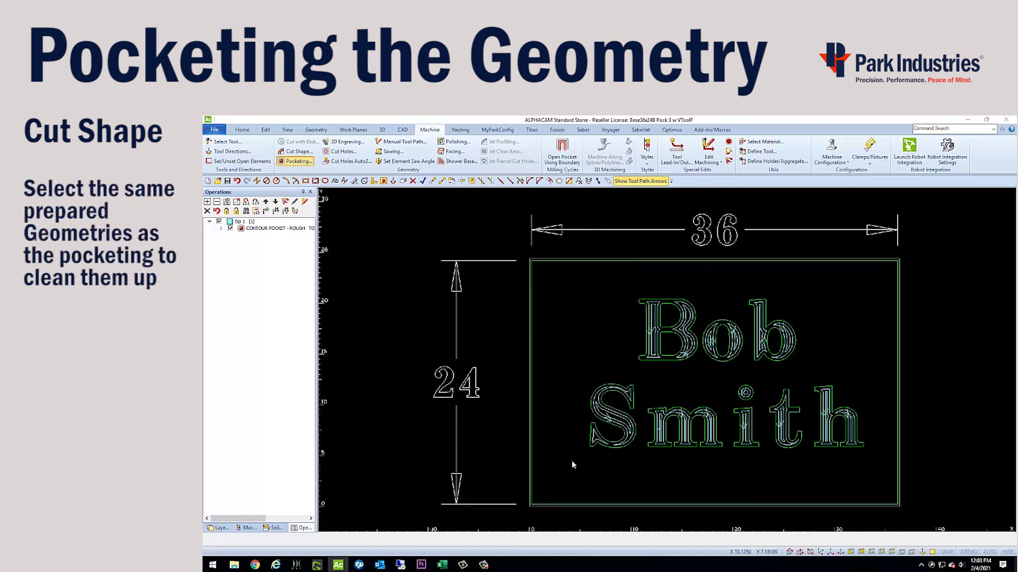
Step: Window-select all the letter outlines to generate the pocketing toolpaths
click(558, 280)
click(872, 466)
key(Escape)
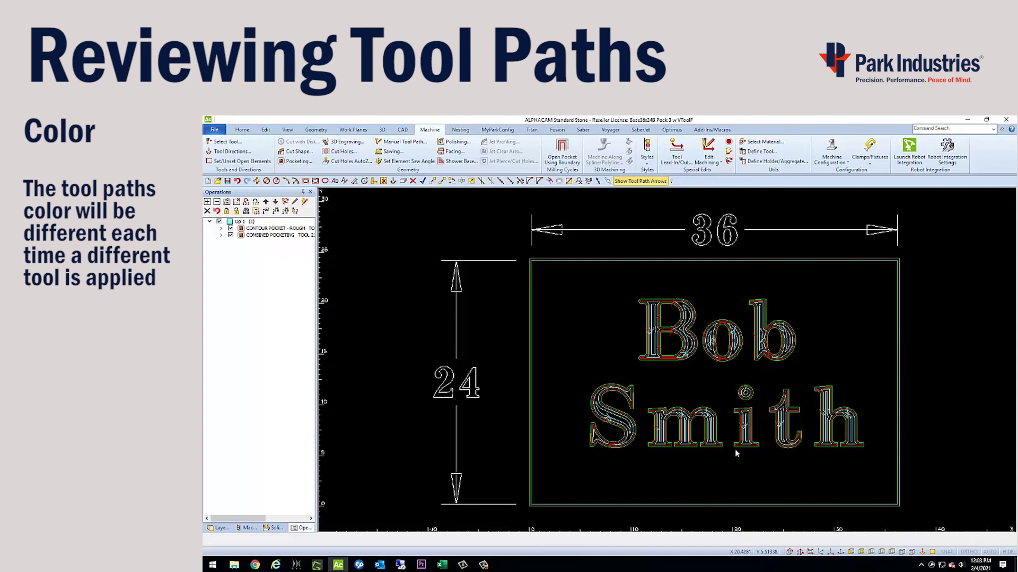
Step: Toggle the Combined Pocketing and Contour Pocket toolpaths to compare them, then switch to isometric view
click(231, 236)
click(231, 235)
click(230, 229)
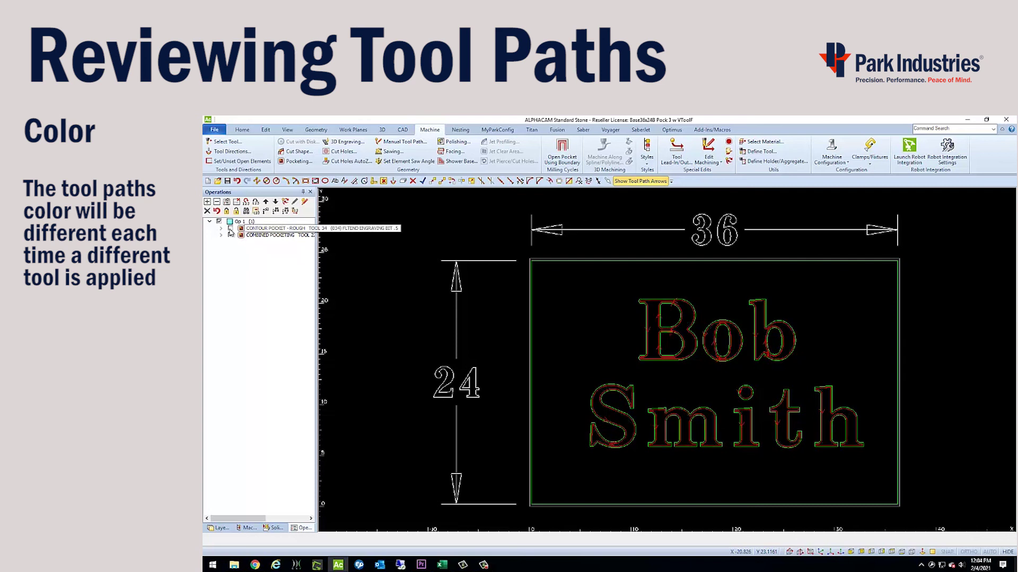
click(231, 229)
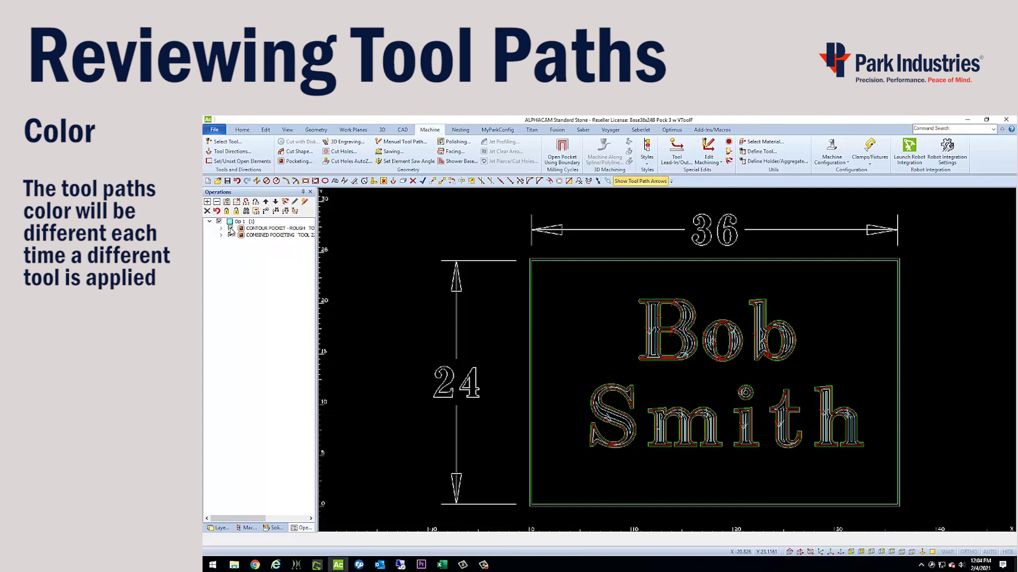
click(230, 229)
scroll(654, 461, up, 3)
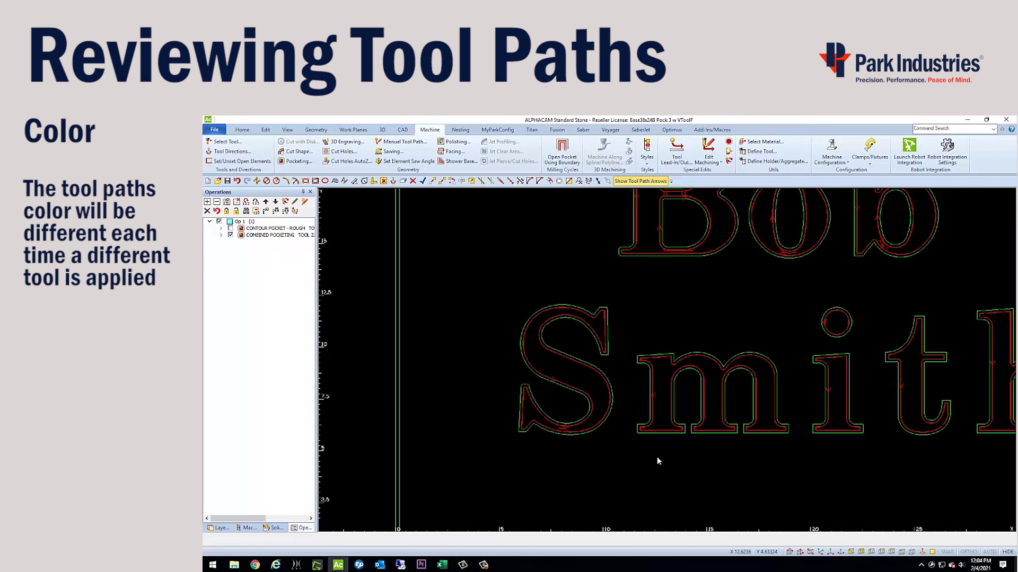
scroll(658, 459, up, 3)
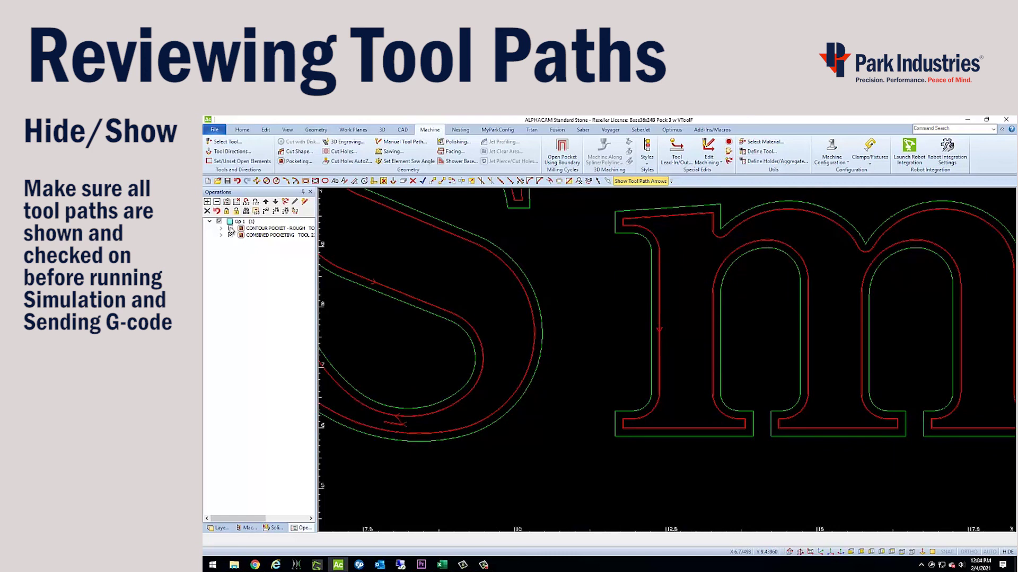
click(231, 229)
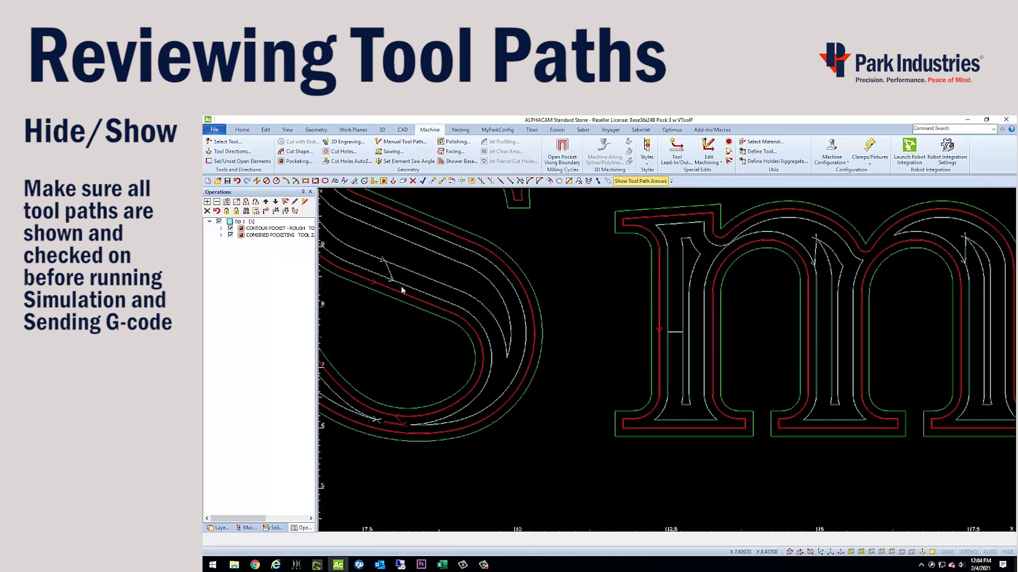
scroll(570, 333, down, 5)
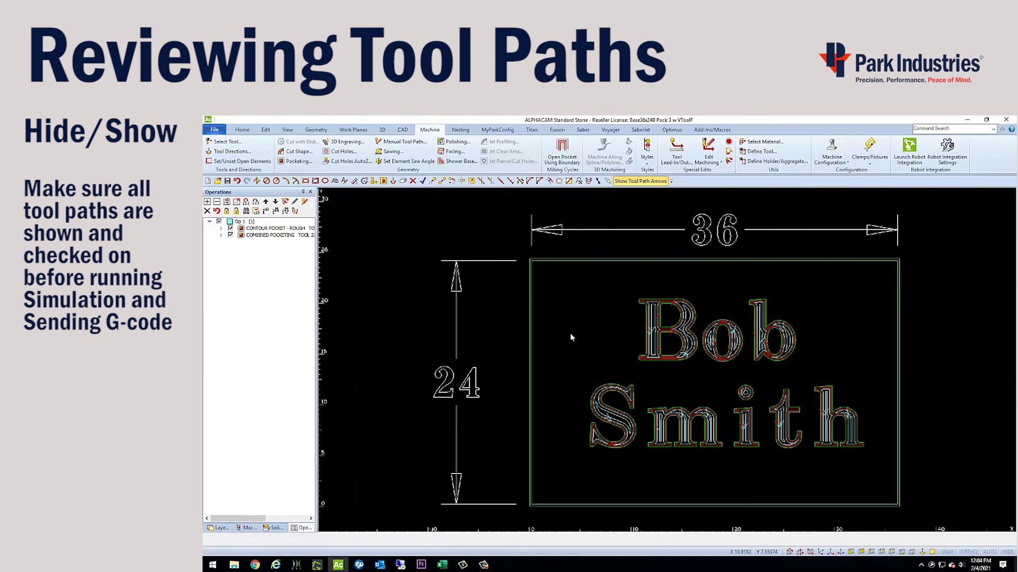
key(F9)
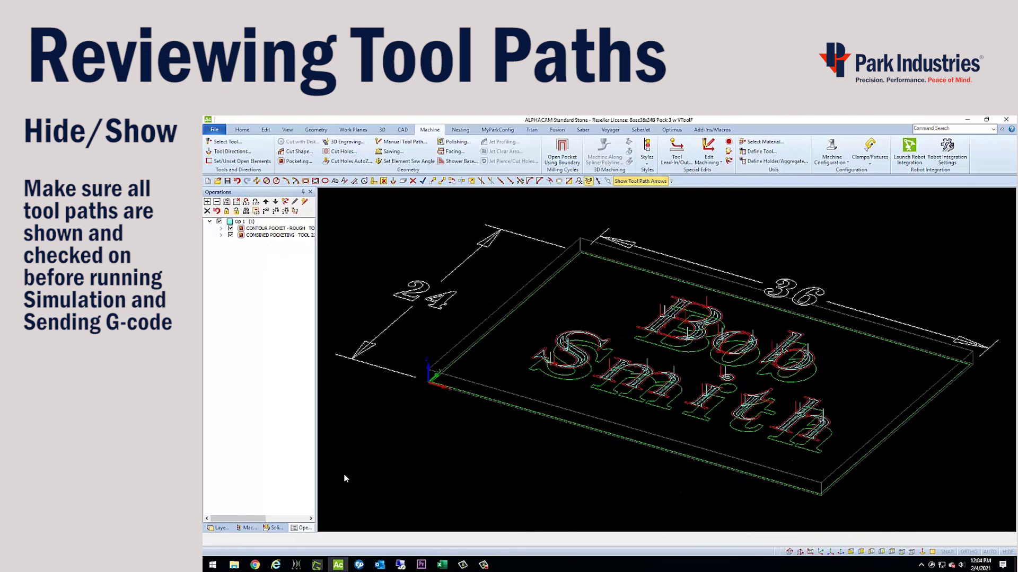
Step: Reset and run the solid simulation at higher speed, zooming to inspect the pocketed lettering
click(276, 528)
click(229, 204)
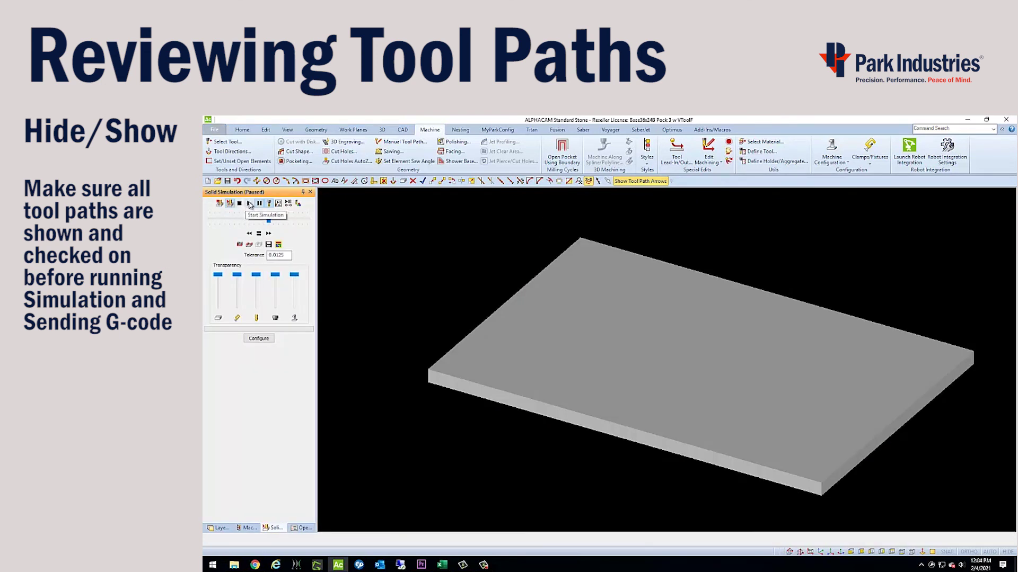
click(250, 204)
drag(268, 218, 297, 224)
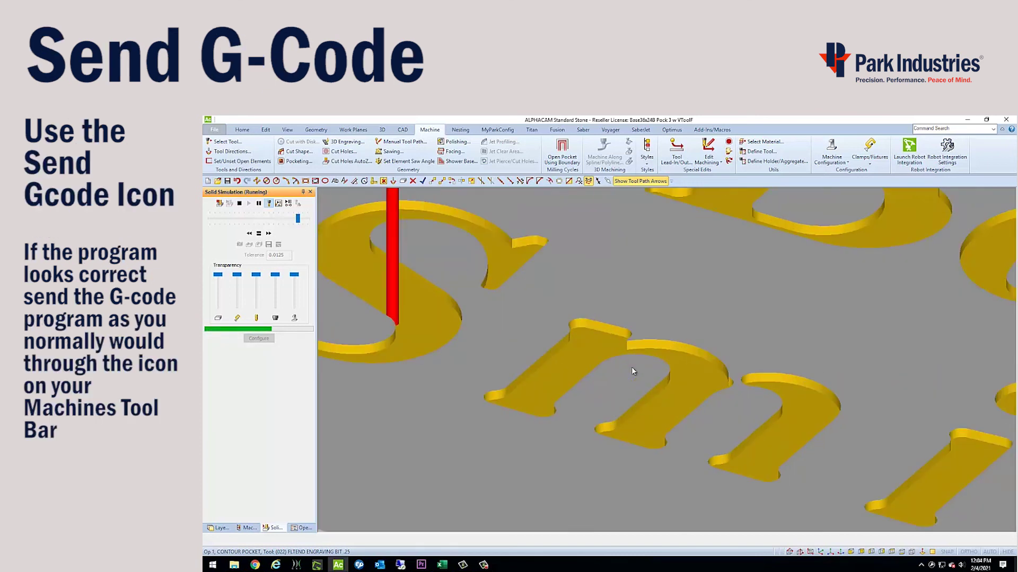
scroll(625, 367, down, 3)
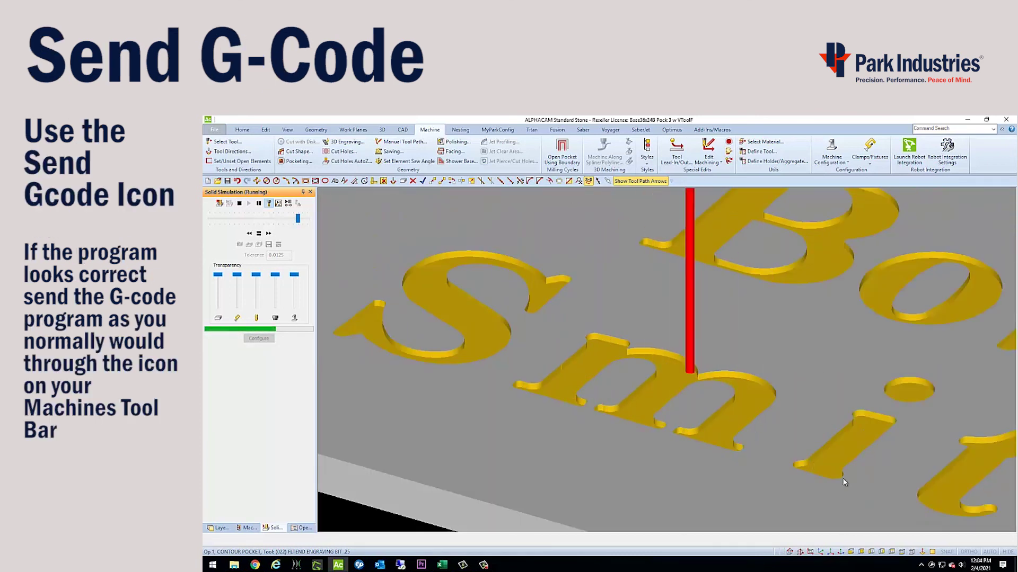
scroll(842, 481, up, 5)
scroll(839, 479, down, 5)
scroll(700, 403, up, 5)
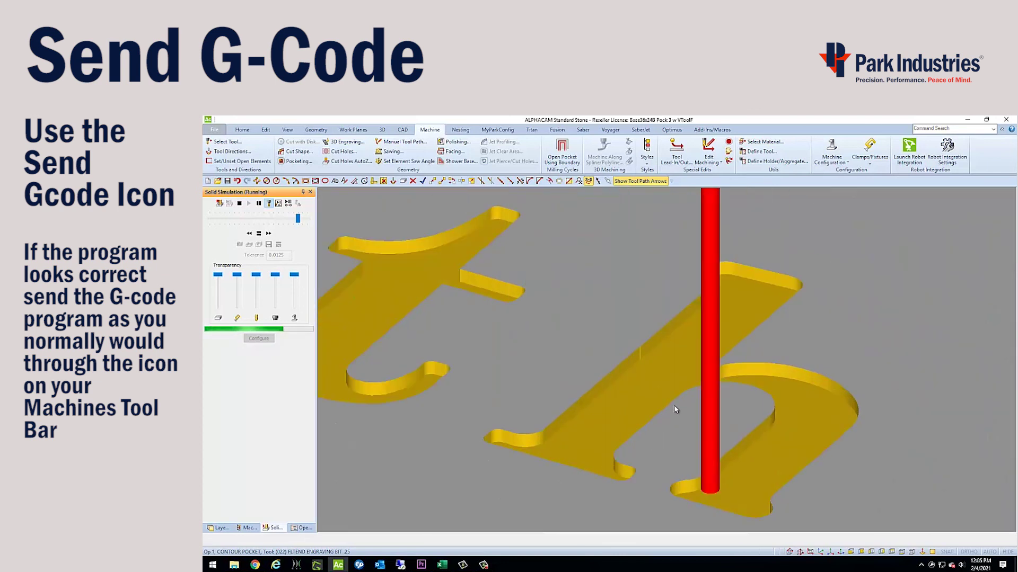
scroll(638, 357, down, 5)
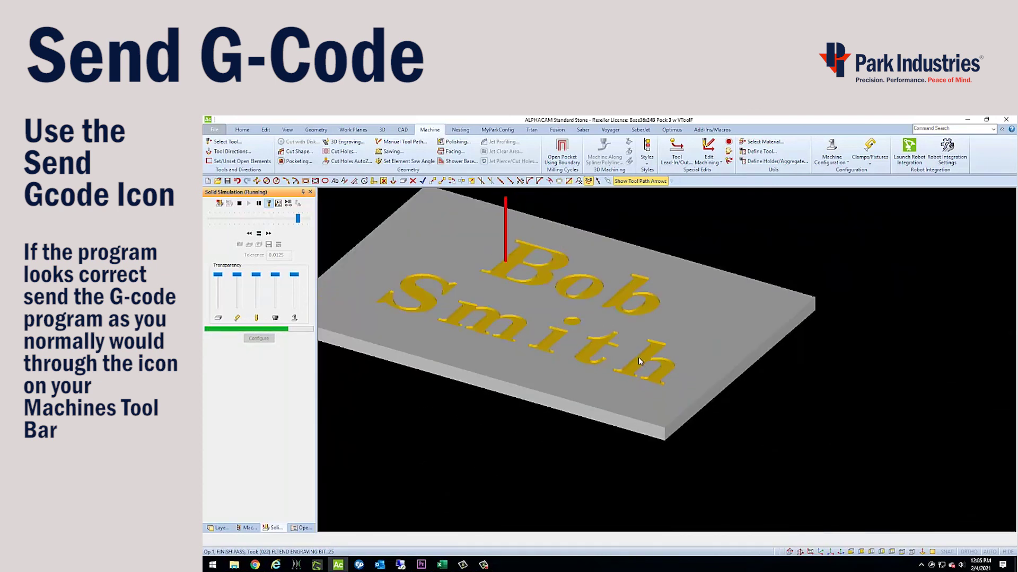